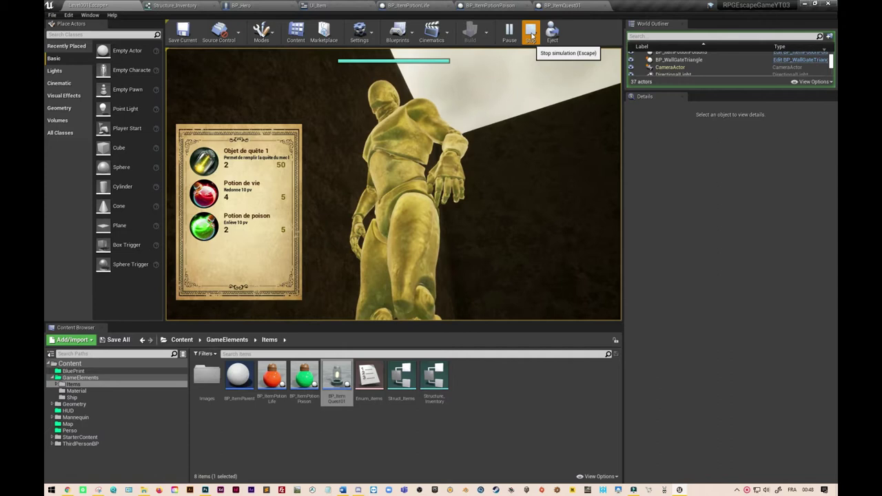
Stop the running game simulation from the level editor toolbar
click(531, 35)
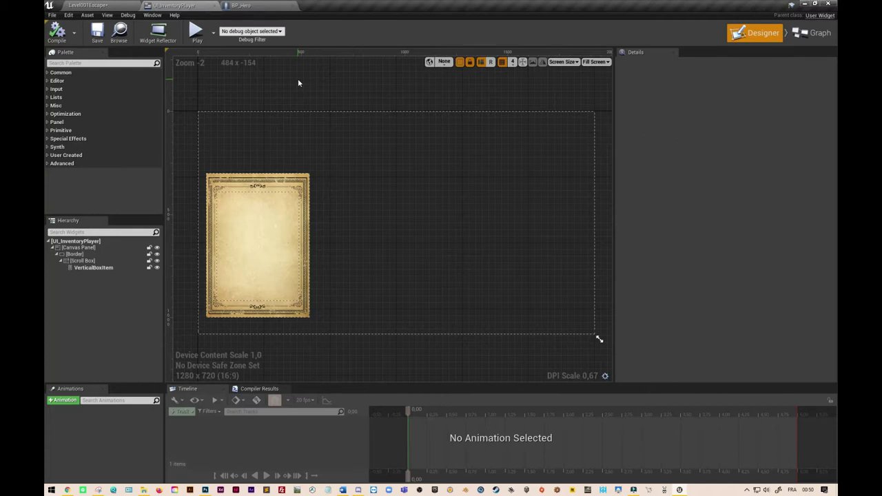
Switch UI_InventoryPlayer to Graph mode and add a new function, NewFunction_0
click(830, 35)
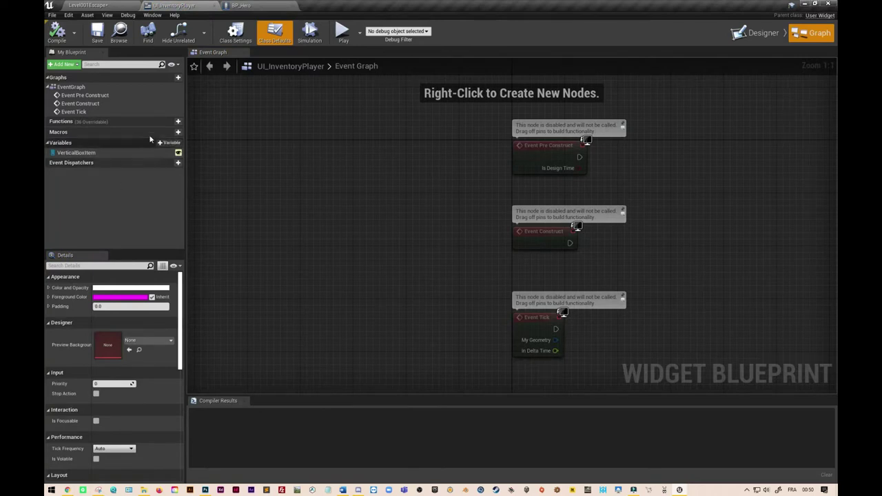
click(178, 122)
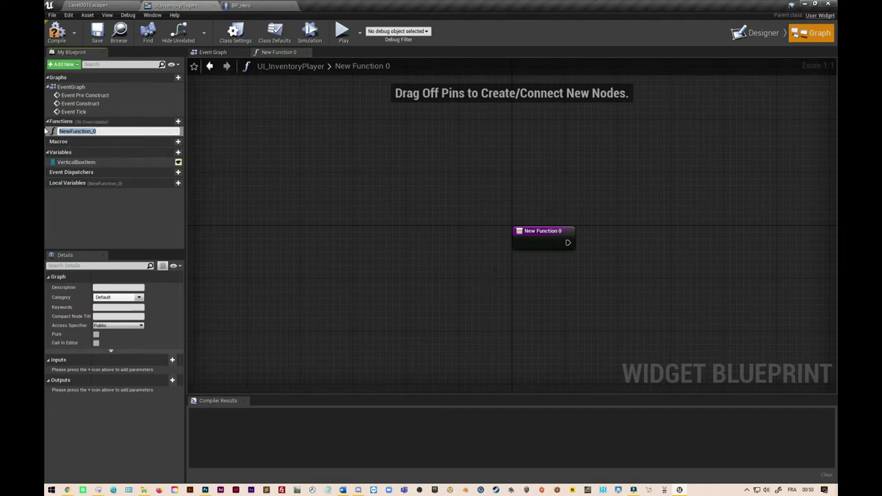
Rename the function DisplayInventoryPlayer and wire an Add to Viewport node from its entry
text(Di)
key(Return)
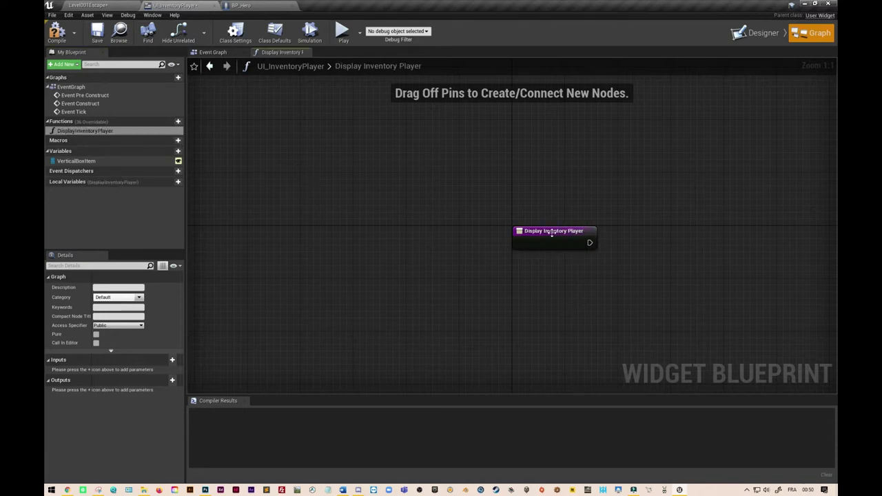
drag(552, 233, 288, 226)
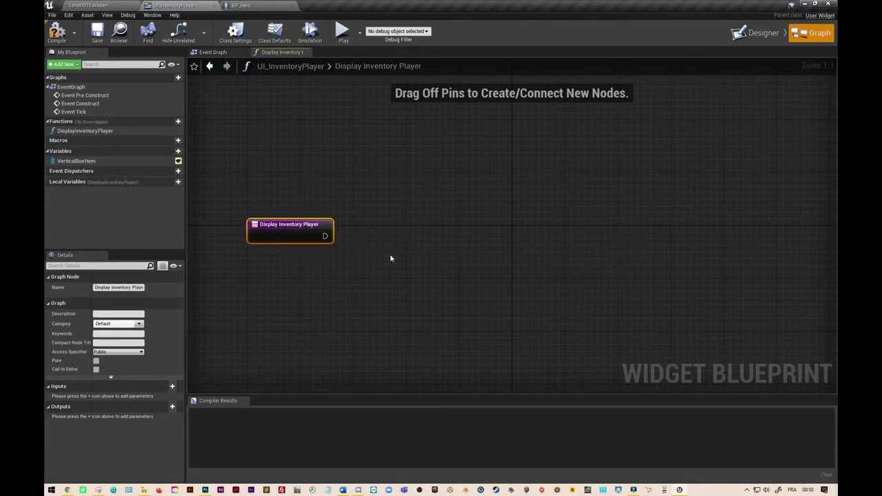
drag(326, 236, 381, 235)
text(add to viewport)
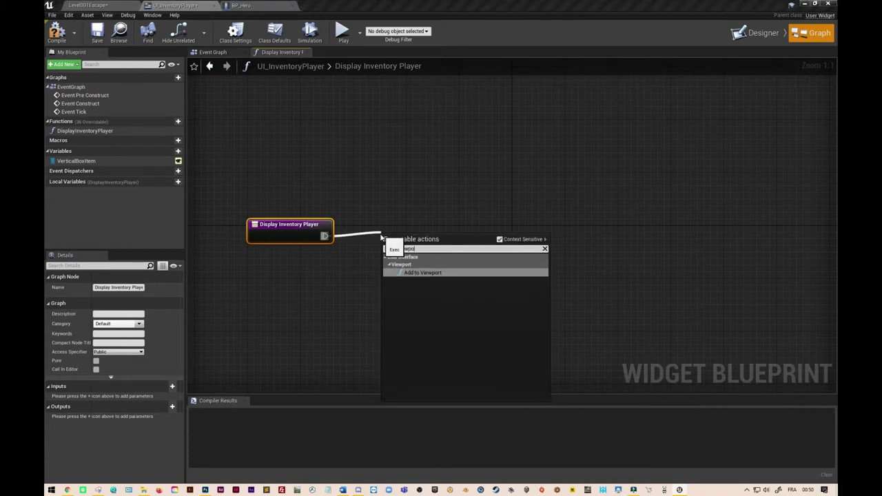
click(433, 274)
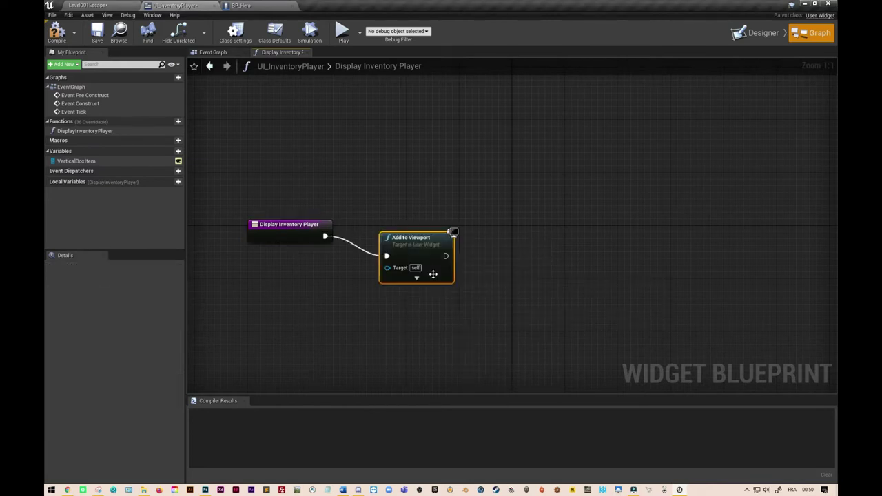
drag(429, 250, 390, 227)
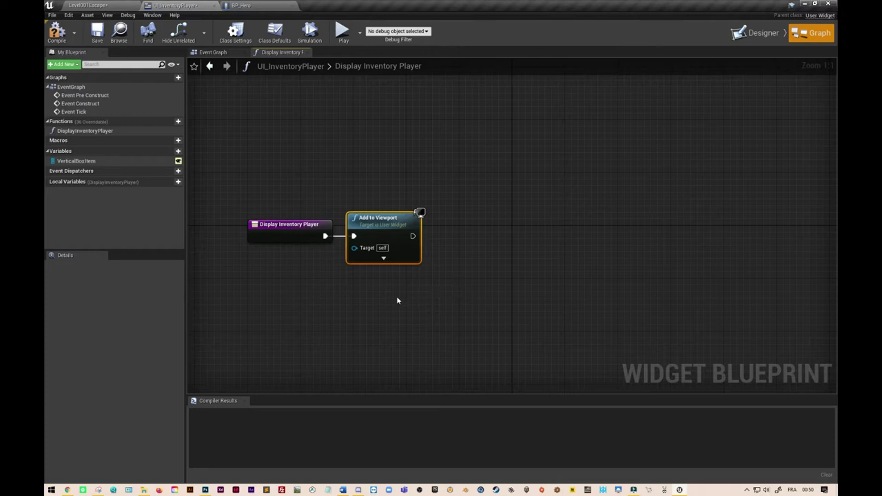
Add a Get Player Controller node below Add to Viewport
right_click(369, 301)
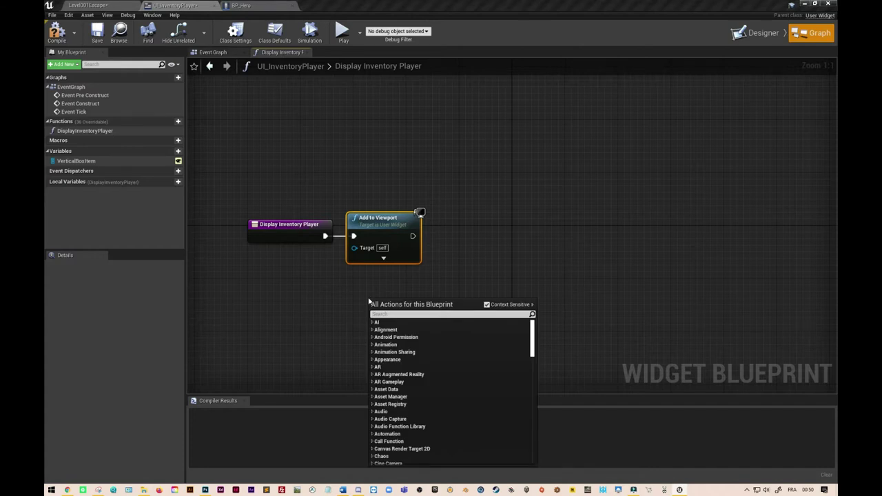
text(get player)
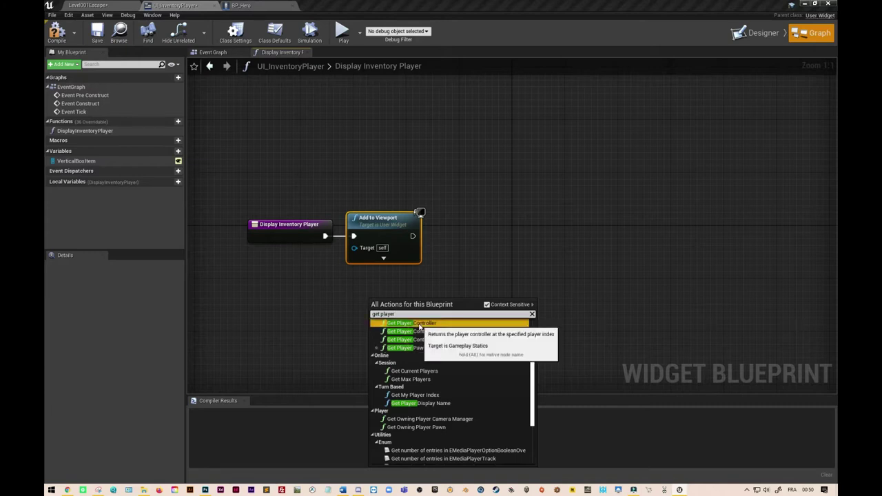
click(412, 323)
drag(440, 307, 393, 279)
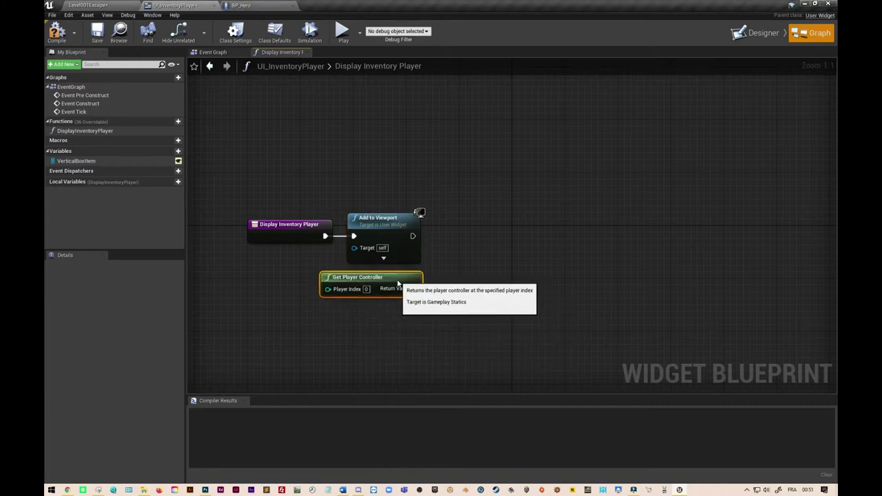
Add Set Show Mouse Cursor true on the player controller after Add to Viewport, then compile
drag(413, 235, 484, 237)
text(show)
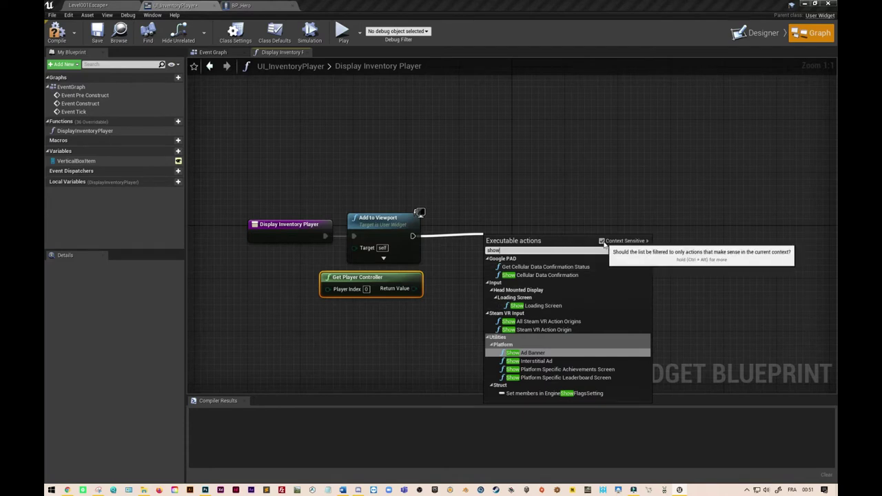
click(601, 241)
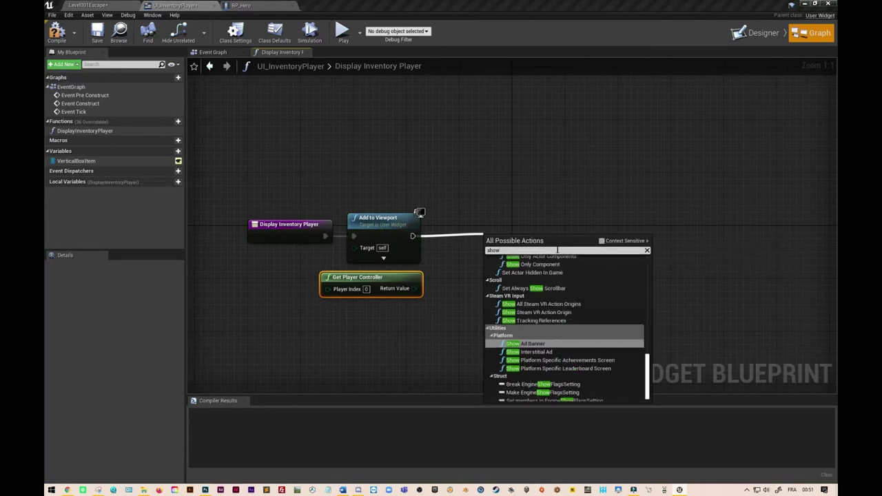
double_click(510, 251)
text(mouse)
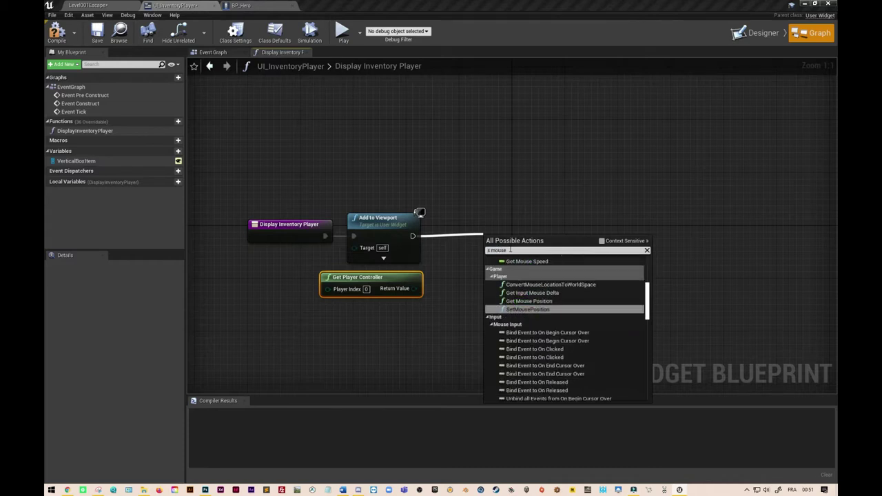
key(Home)
text(show)
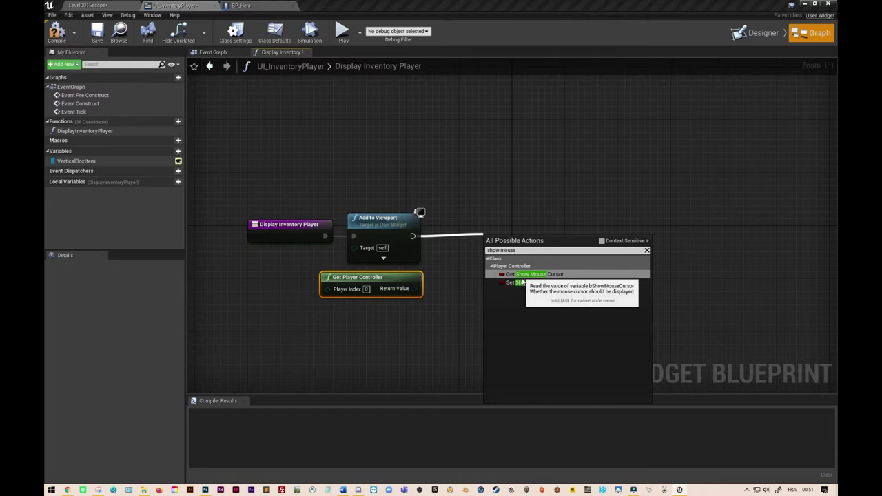
click(519, 283)
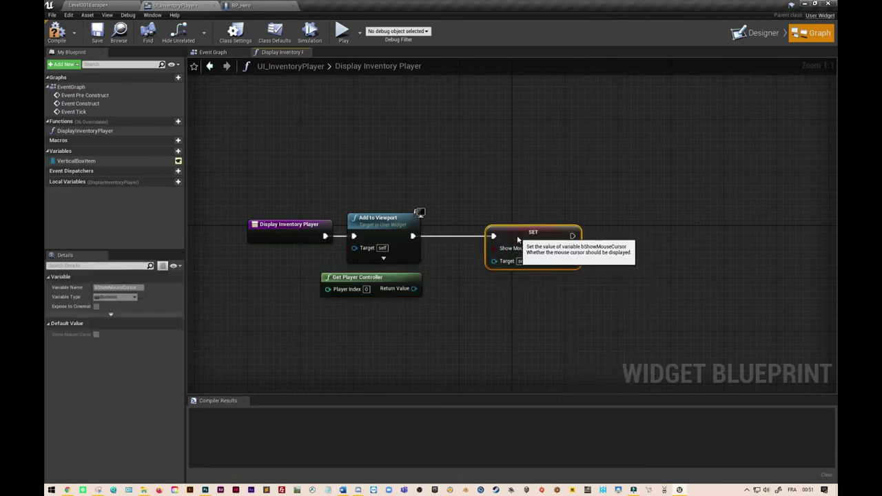
drag(414, 289, 494, 260)
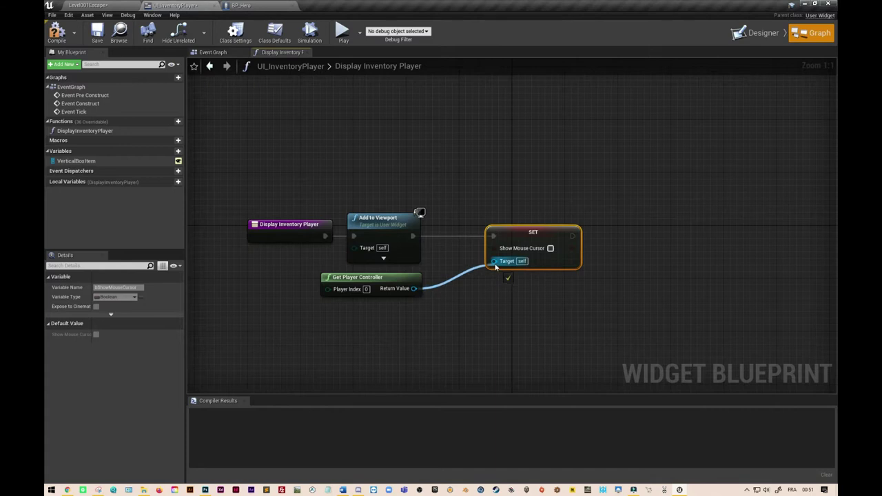
click(550, 249)
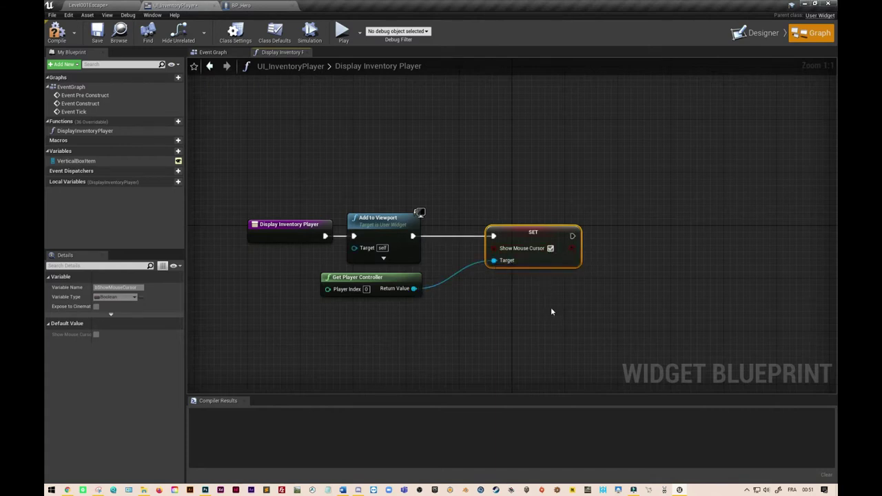
click(57, 32)
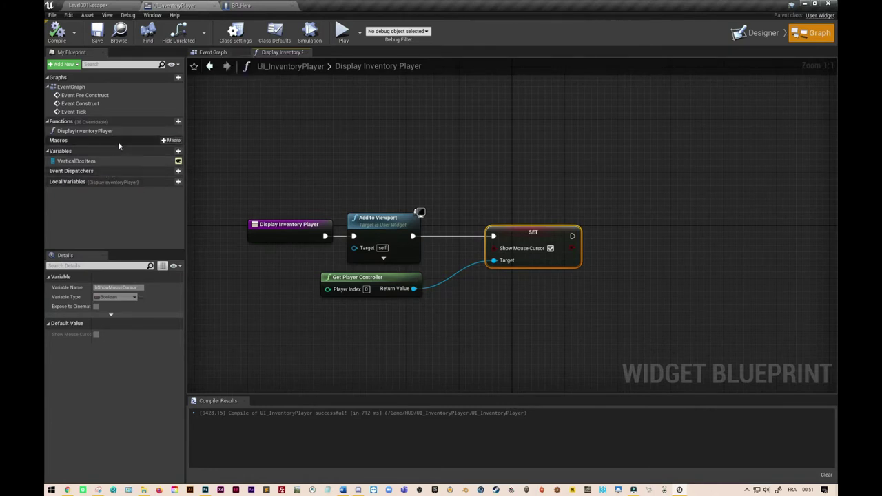
Create a HideInventory function whose entry runs a Remove from Parent node
click(176, 121)
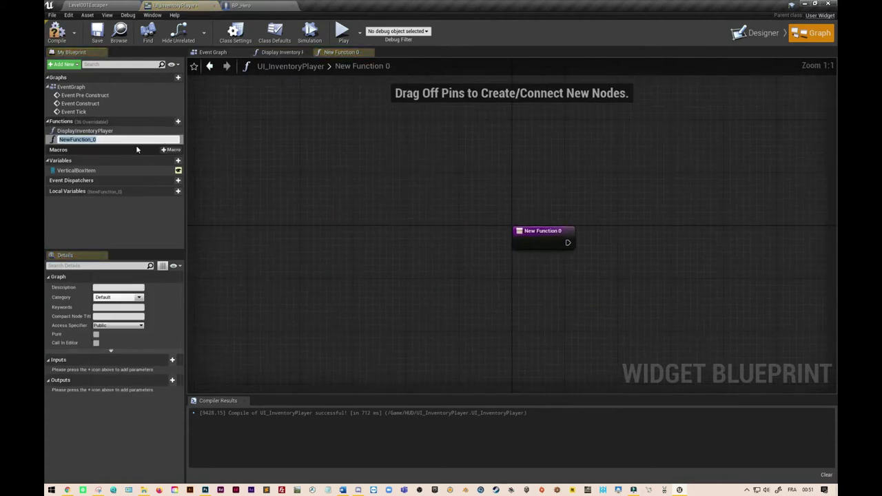
text(HideInventor)
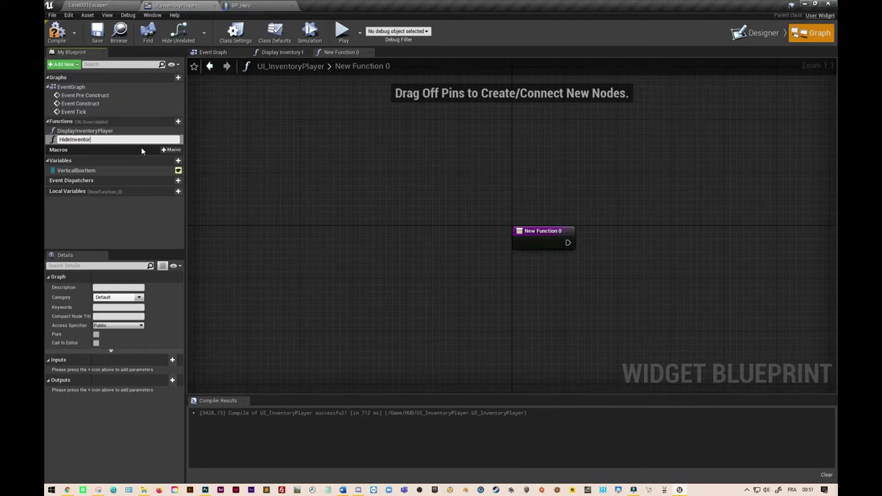
click(241, 187)
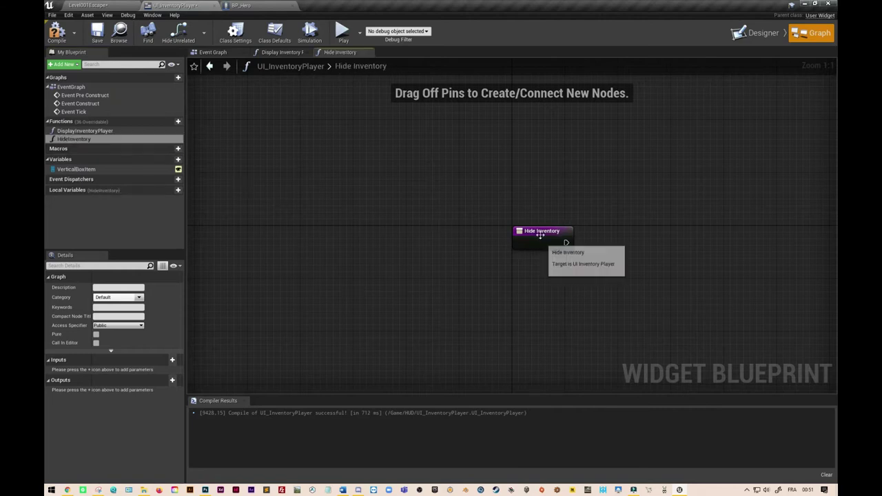
drag(540, 234, 308, 238)
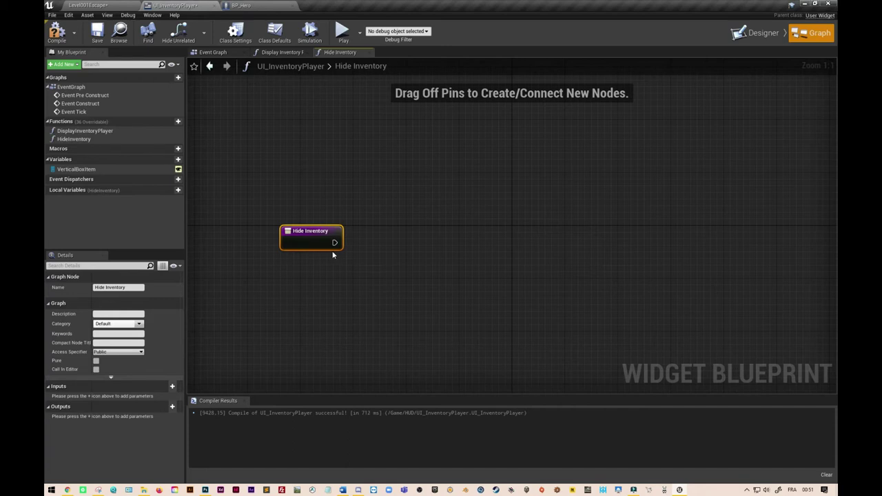
drag(335, 242, 365, 243)
text(removefrom)
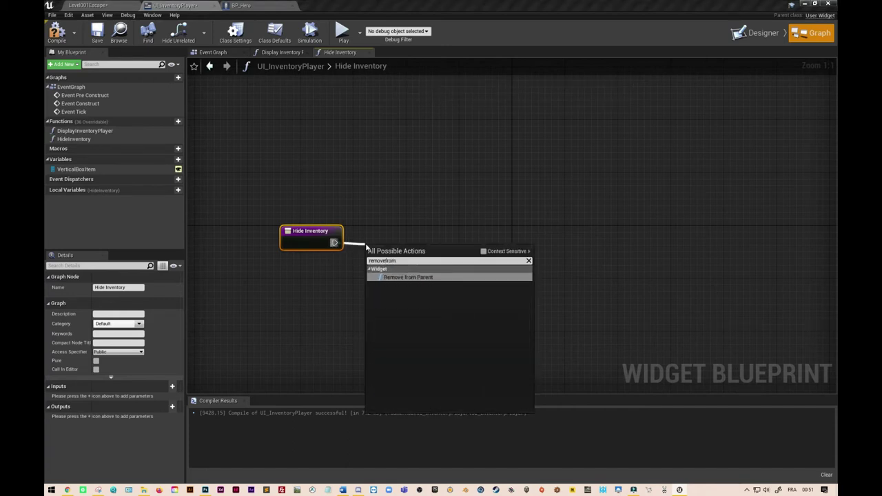
click(412, 278)
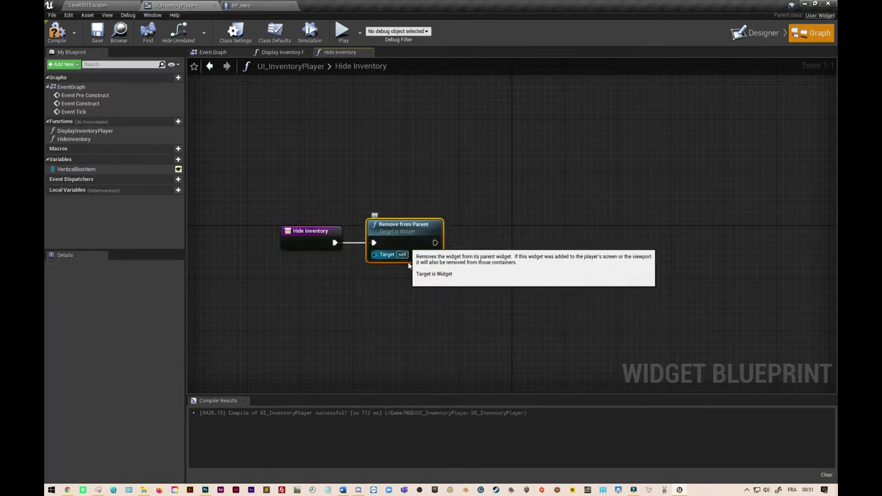
Add a Get Player Controller node below Remove from Parent
right_click(368, 302)
text(get player)
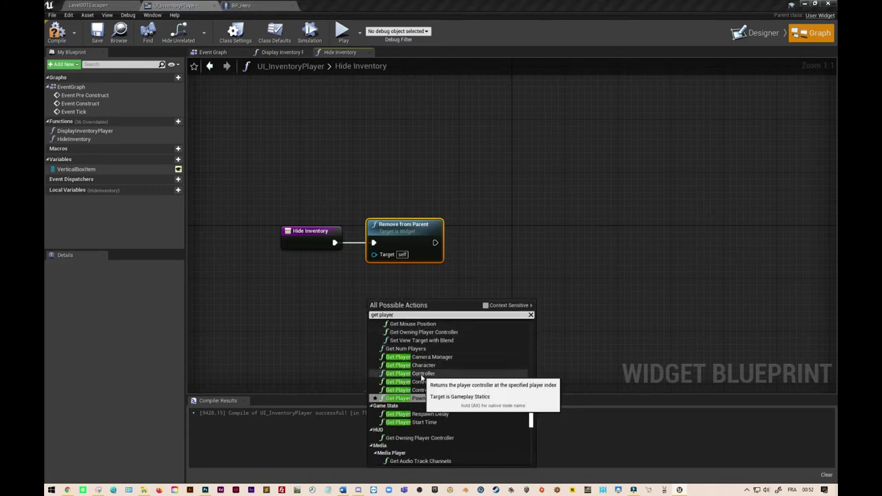
click(412, 373)
mouse_move(432, 308)
mouse_down()
mouse_move(406, 277)
mouse_move(406, 285)
mouse_up()
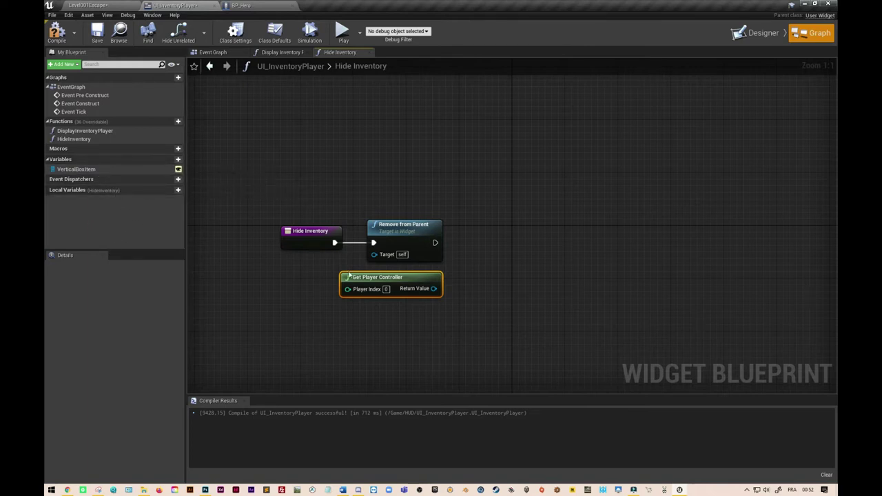
Follow Remove from Parent with Set Show Mouse Cursor left off, targeting the player controller
drag(435, 243, 489, 243)
text(set)
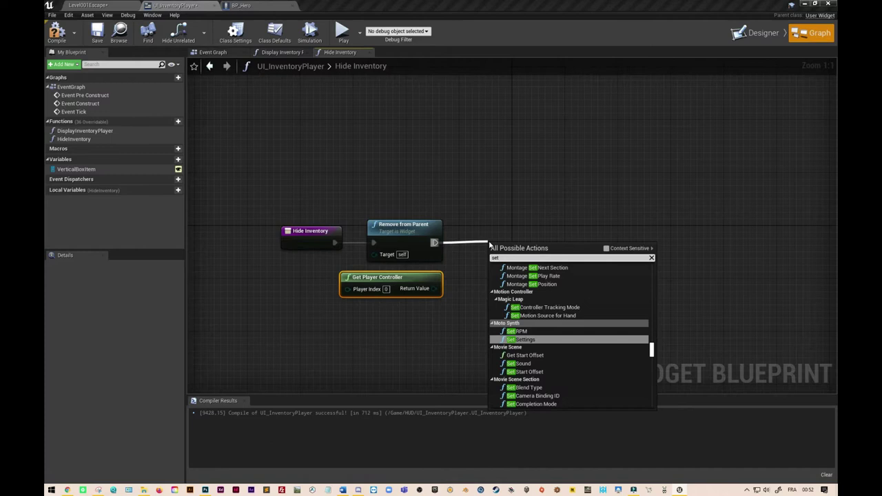
text( show mouse)
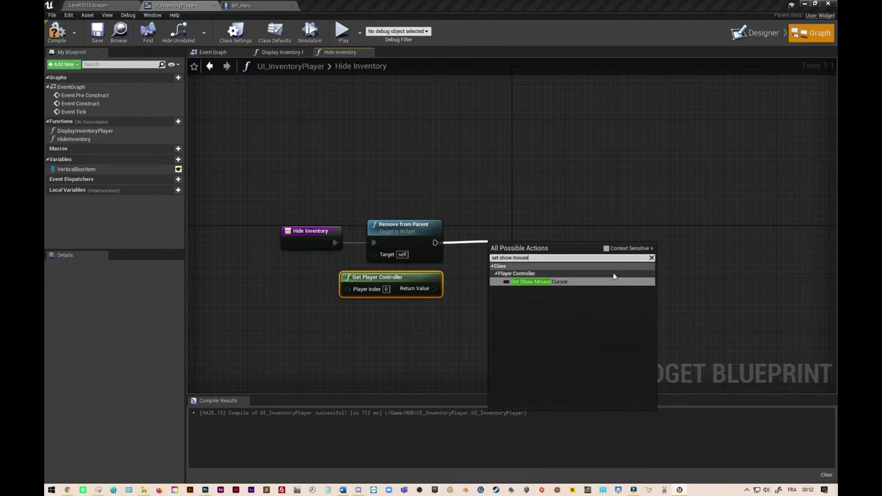
click(576, 284)
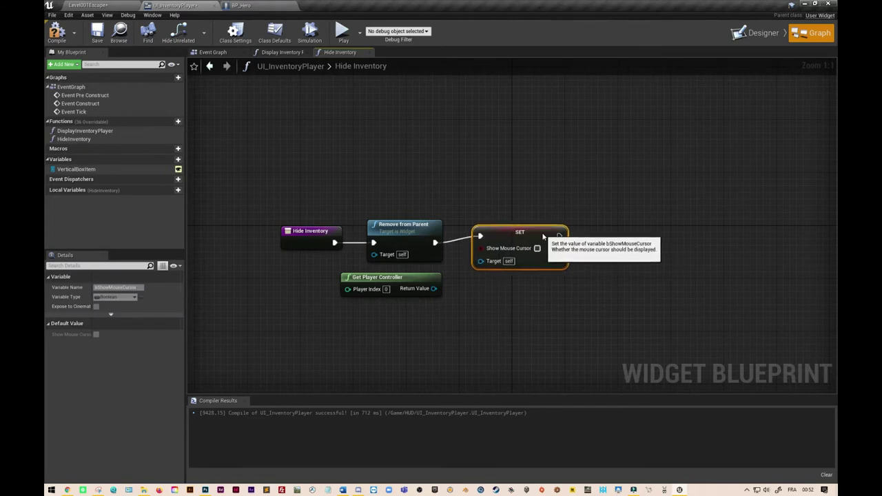
drag(433, 288, 481, 268)
right_drag(513, 310, 415, 310)
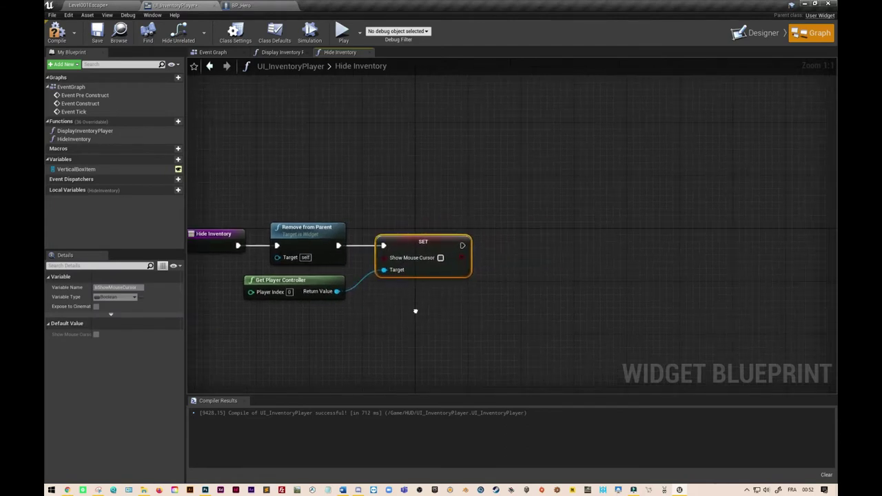
drag(461, 245, 505, 249)
Append Set Input Mode Game Only fed by the player controller, then go to BP_Hero
text(set input)
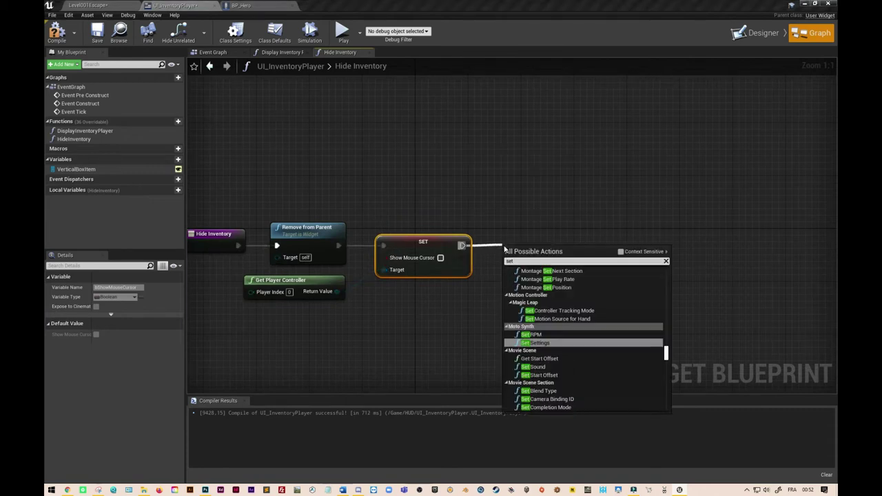
click(620, 253)
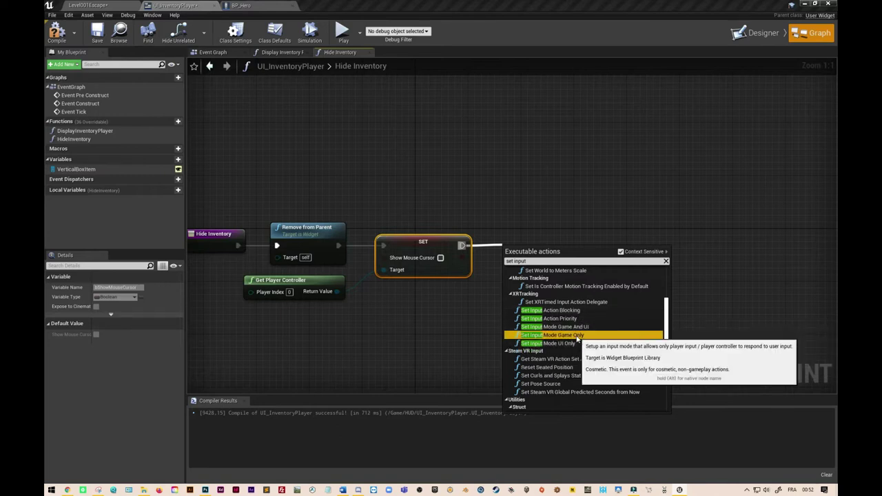
click(578, 335)
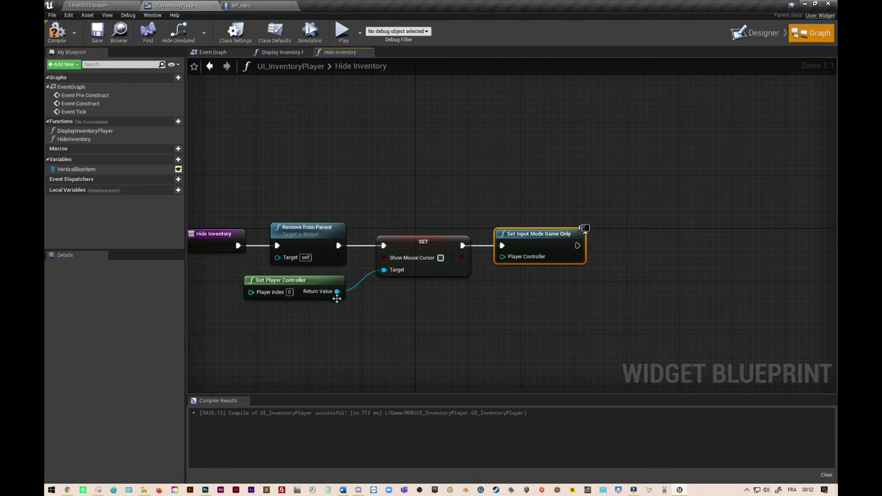
drag(337, 291, 502, 259)
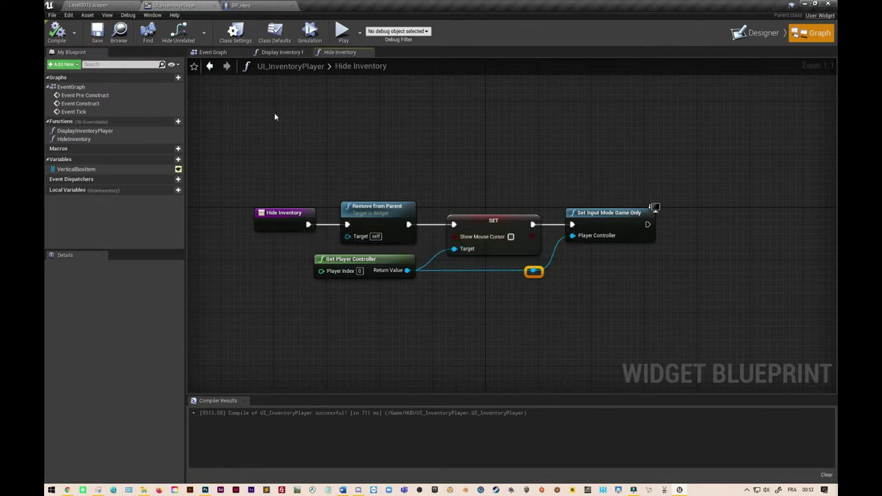
click(248, 7)
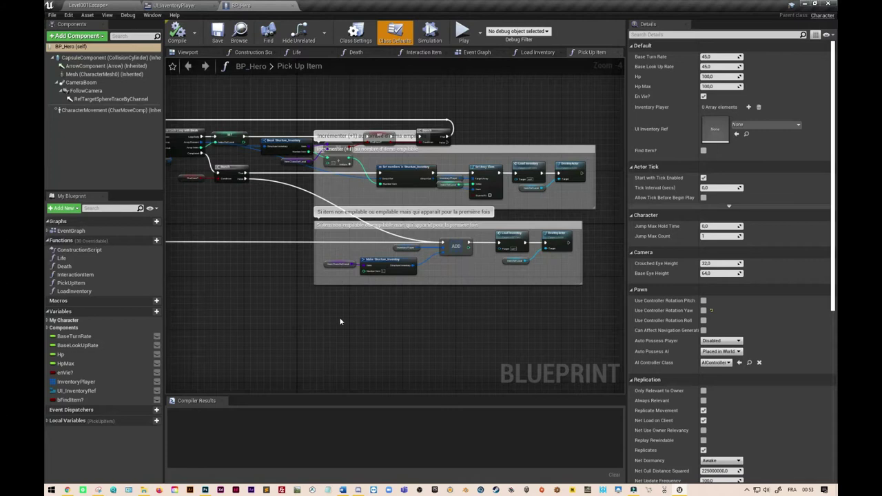
In BP_Hero's Event Graph, wrap the interaction nodes in an 'Interaction item' comment
right_drag(339, 317, 423, 287)
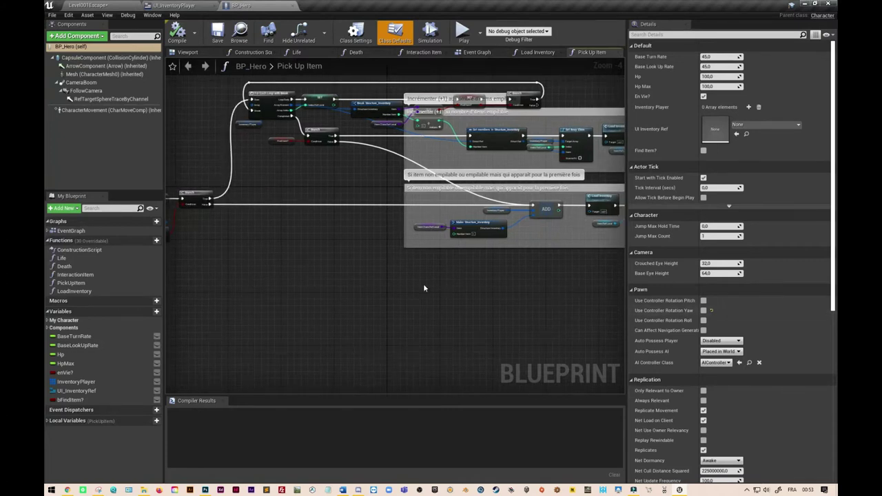
scroll(424, 288, down, 1)
scroll(427, 303, down, 1)
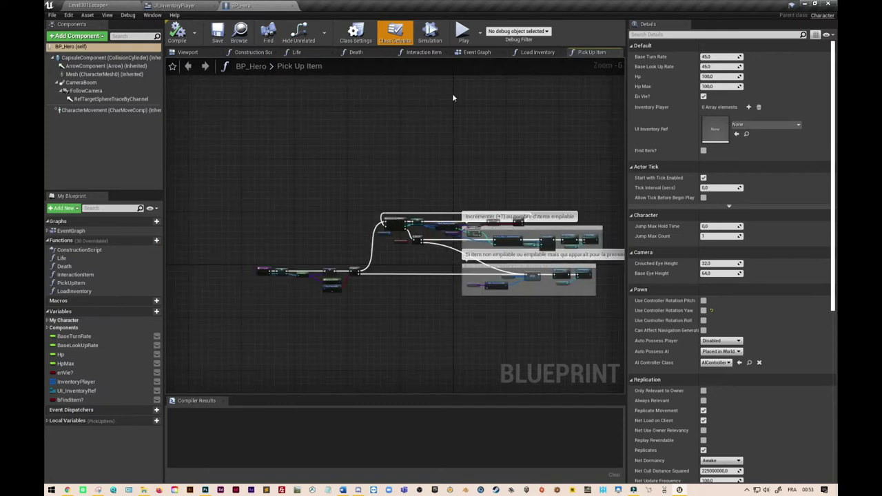
click(481, 54)
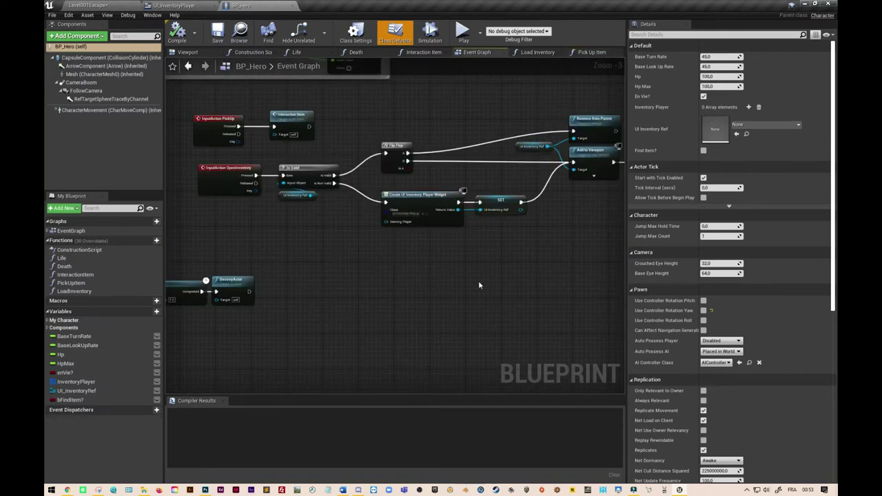
right_drag(326, 272, 320, 304)
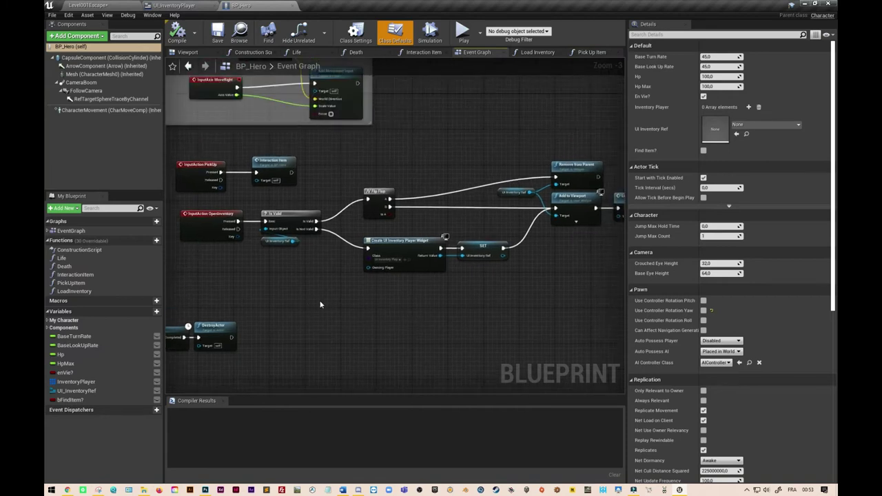
scroll(374, 316, down, 1)
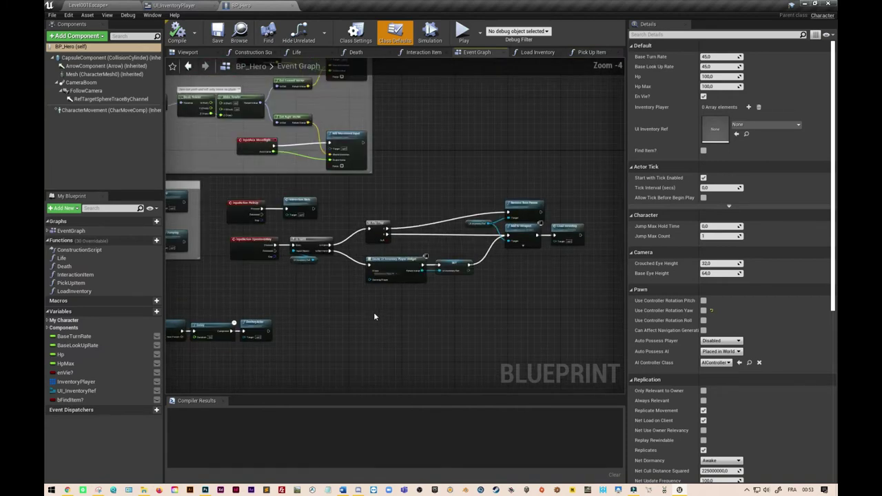
drag(590, 299, 598, 296)
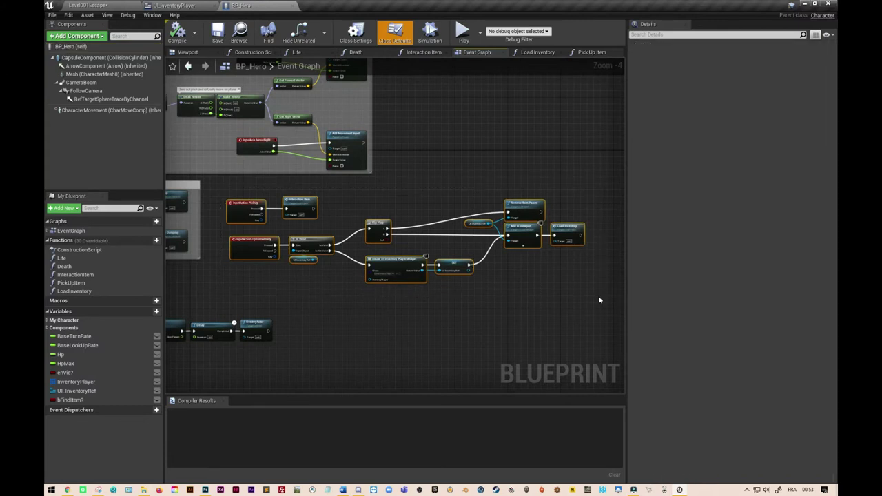
text(cInteraction item)
click(407, 355)
Group the BeginPlay and Tick nodes in a Life system comment and arrange both groups
right_drag(407, 355, 578, 288)
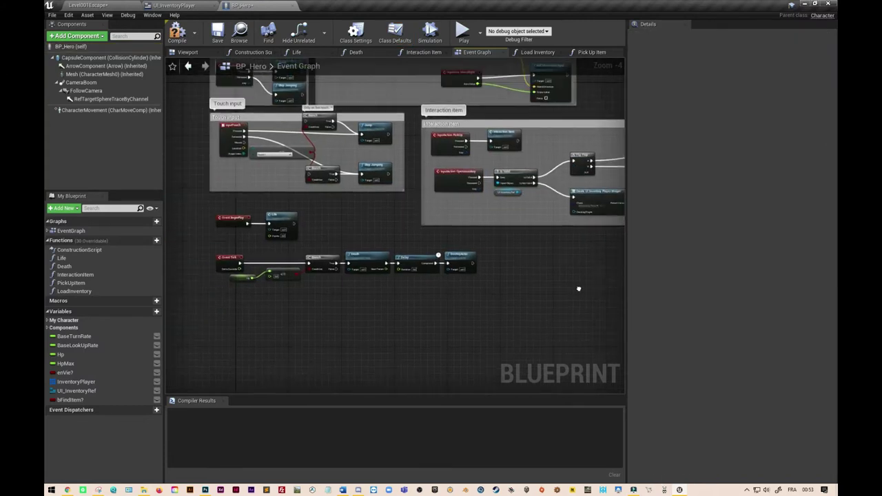
drag(486, 204, 207, 292)
key(c)
drag(483, 123, 262, 168)
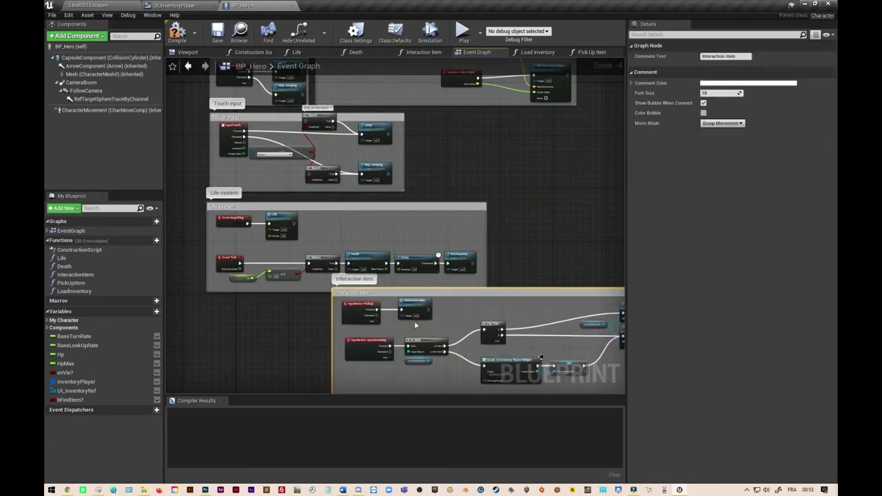
scroll(465, 214, up, 2)
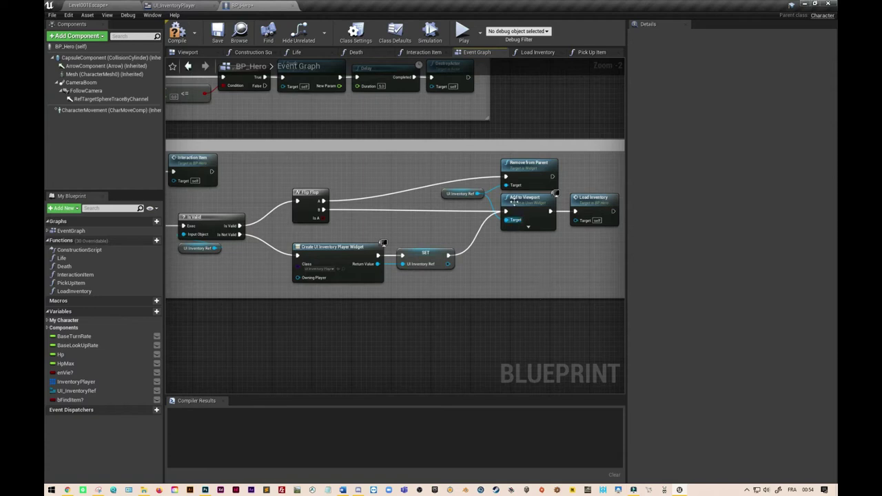
Unlink UI Inventory Ref from Add to Viewport and move Add to Viewport and Load Inventory after widget creation
mouse_move(521, 169)
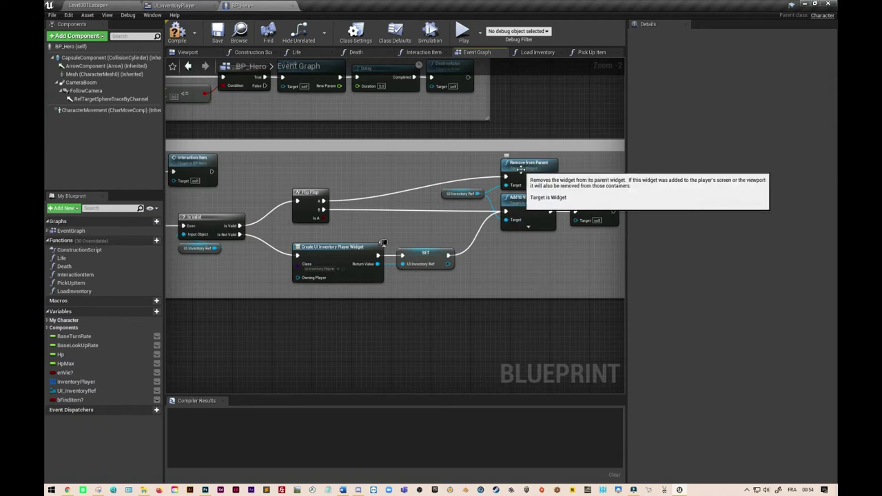
alt+click(506, 220)
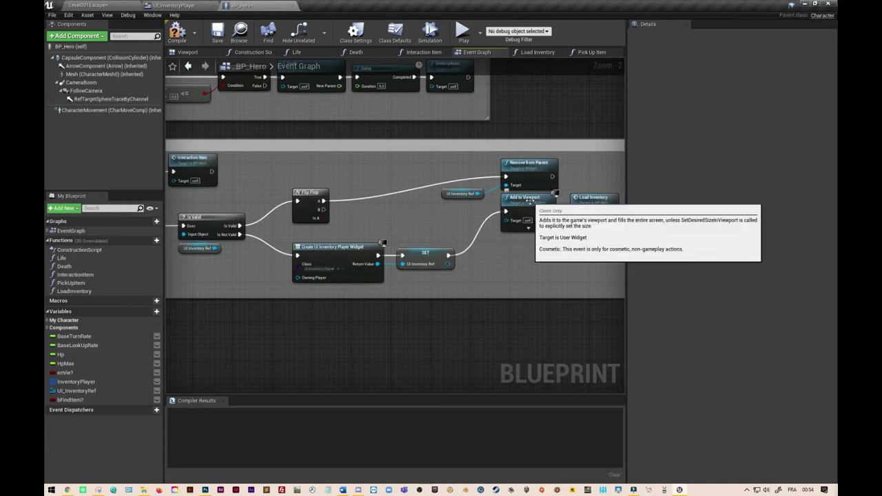
drag(529, 200, 500, 249)
drag(596, 207, 567, 250)
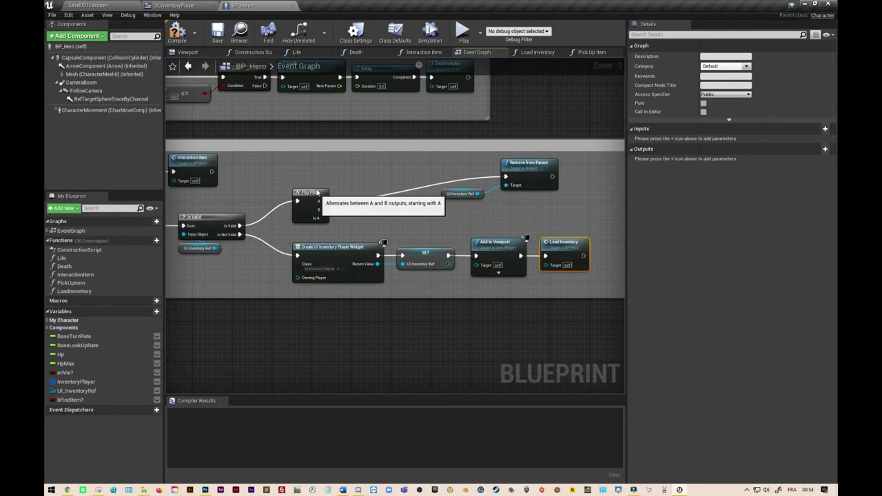
drag(312, 207, 312, 182)
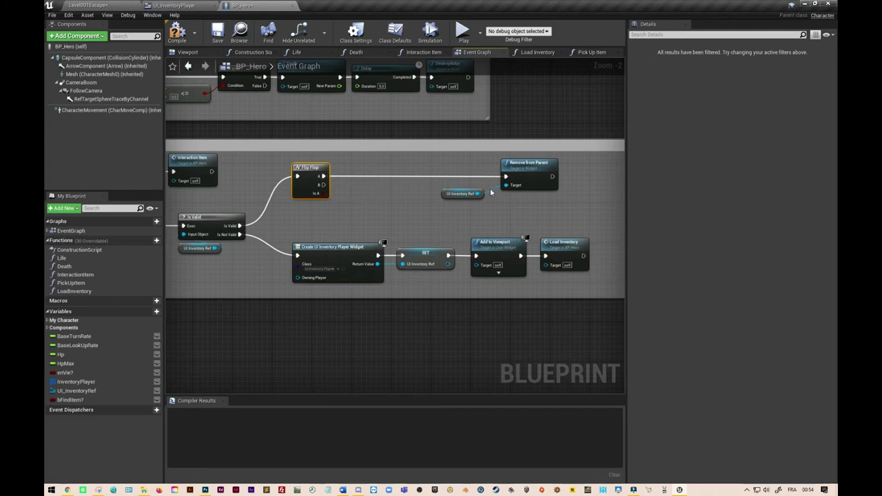
click(526, 168)
Replace Remove from Parent with a Hide Inventory call on UI Inventory Ref
key(Delete)
mouse_move(454, 198)
mouse_down()
mouse_move(377, 193)
mouse_move(426, 180)
mouse_up()
text(hi)
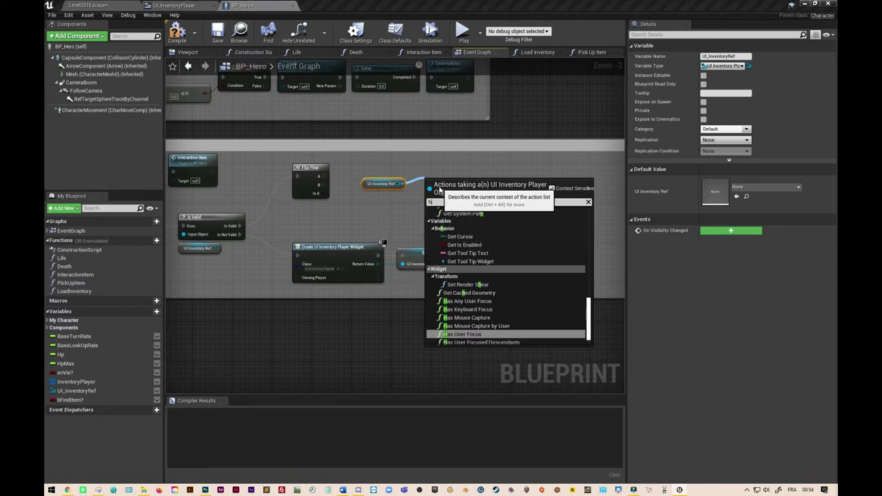
text(de)
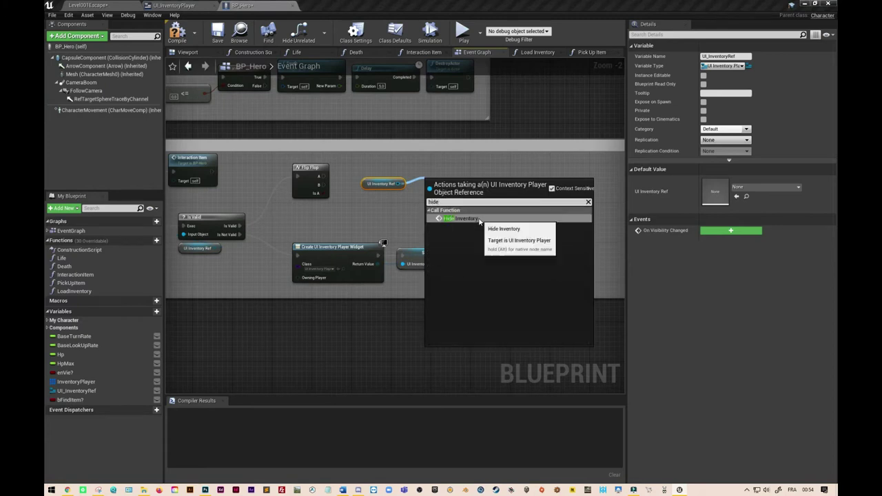
click(479, 218)
drag(467, 186, 455, 161)
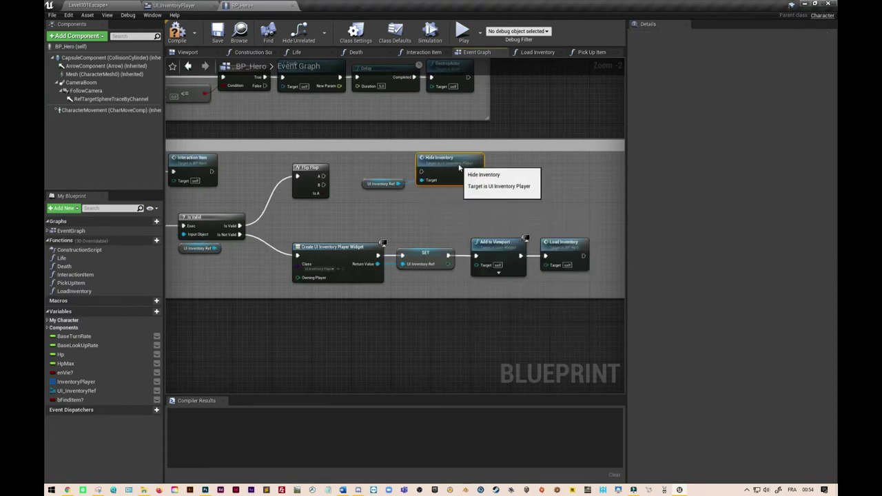
Add Display Inventory Player on UI Inventory Ref; wire Flip Flop A to Hide Inventory, B to it
drag(399, 184, 422, 201)
text(display)
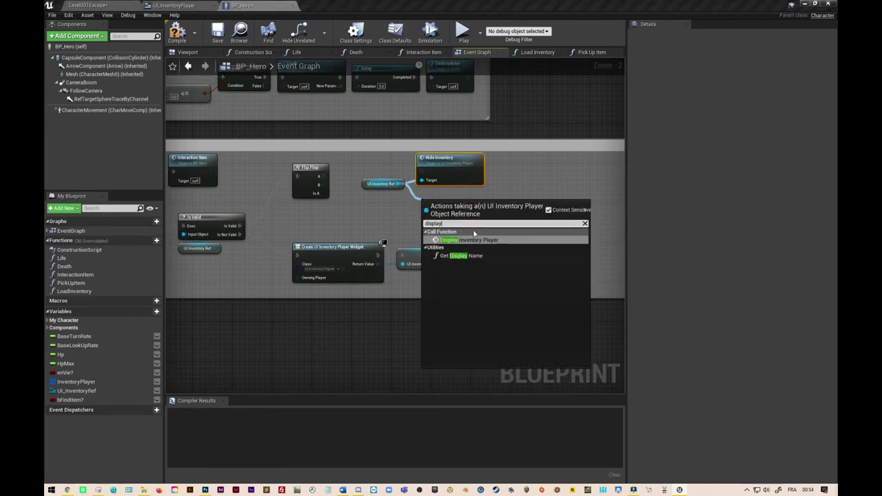
click(486, 242)
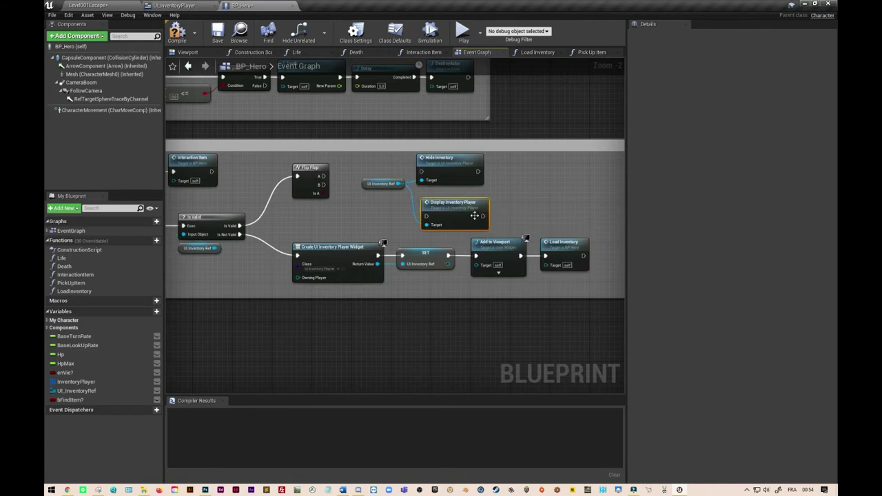
drag(456, 198, 460, 201)
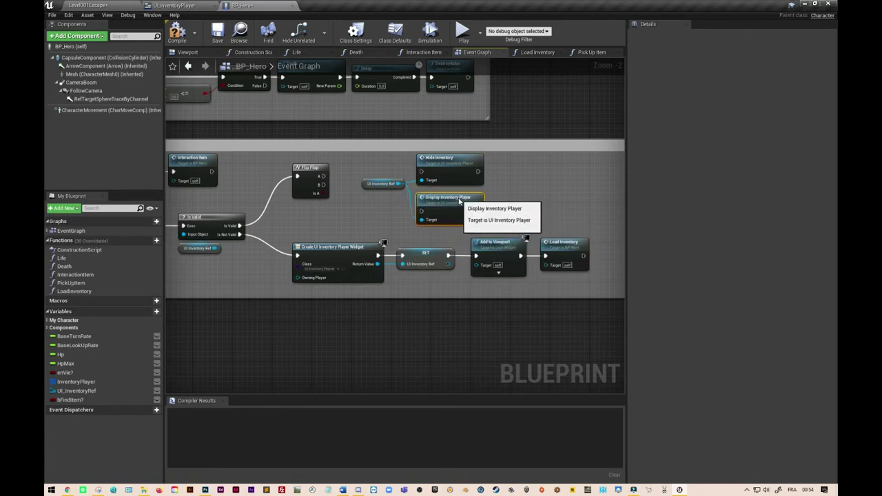
drag(324, 176, 423, 178)
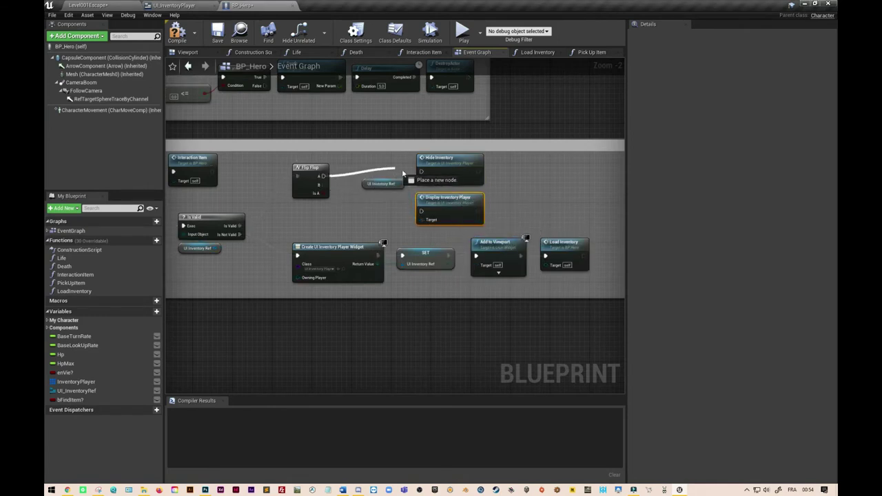
drag(324, 185, 423, 216)
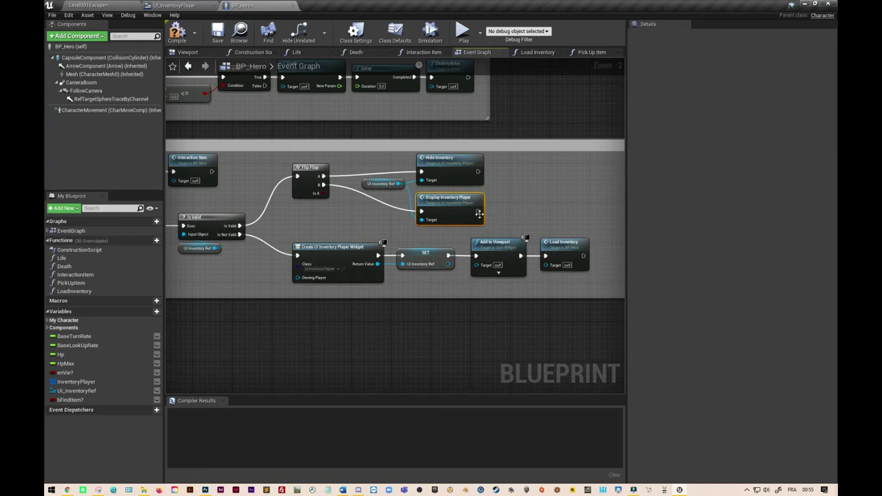
drag(477, 211, 520, 216)
Add a Load Inventory call after Display Inventory Player, compile BP_Hero, and select the failing Add to Viewport node
text(load)
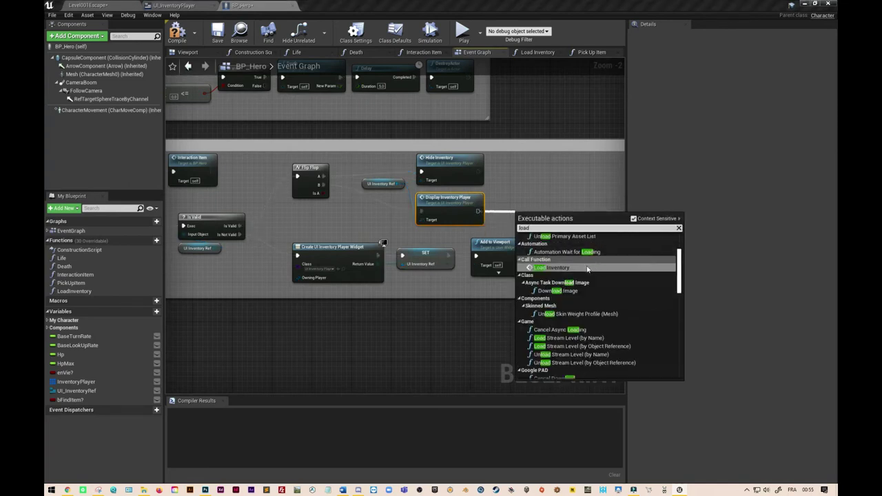
click(555, 267)
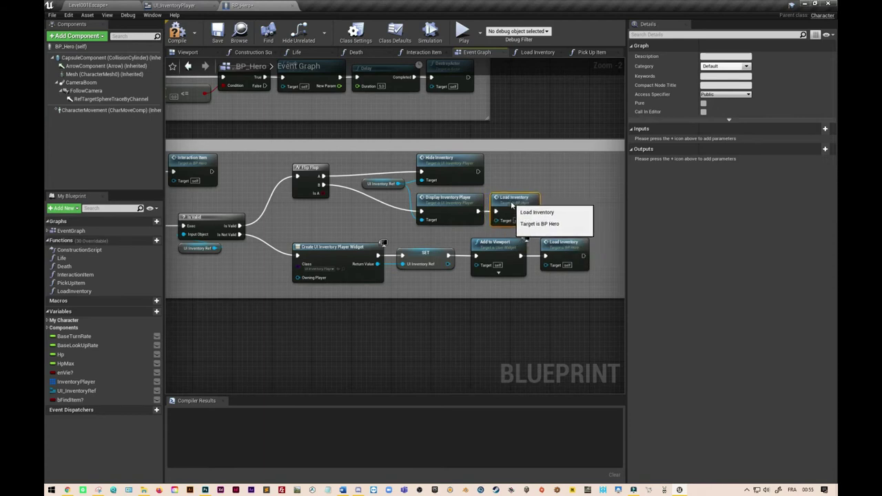
drag(510, 206, 515, 210)
click(215, 36)
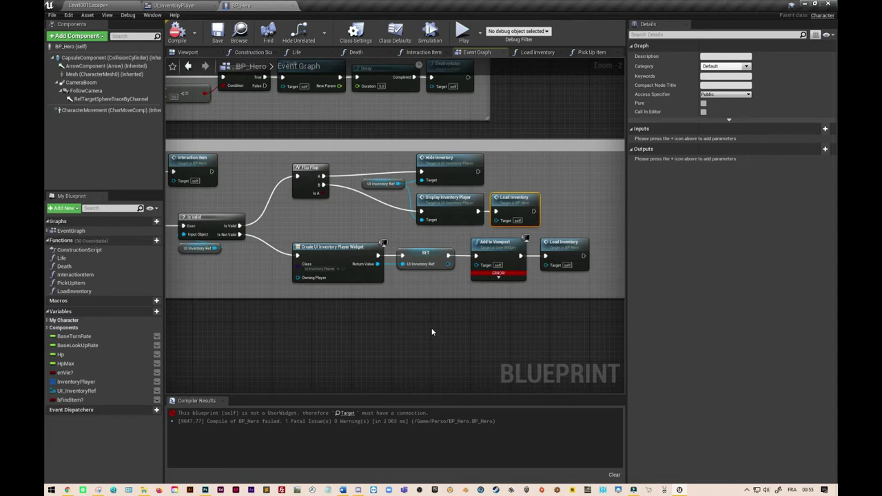
click(496, 266)
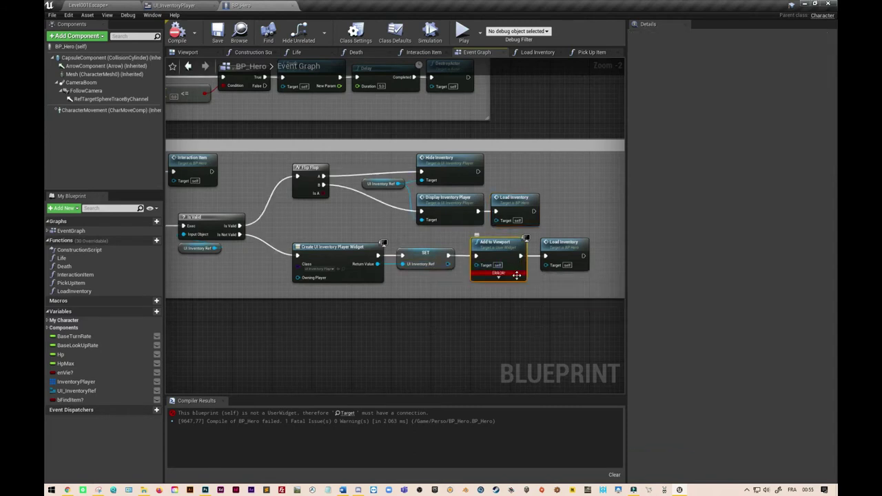
Replace Add to Viewport with a copied Display Inventory Player targeting UI Inventory Ref, wired from SET to Load Inventory
key(Delete)
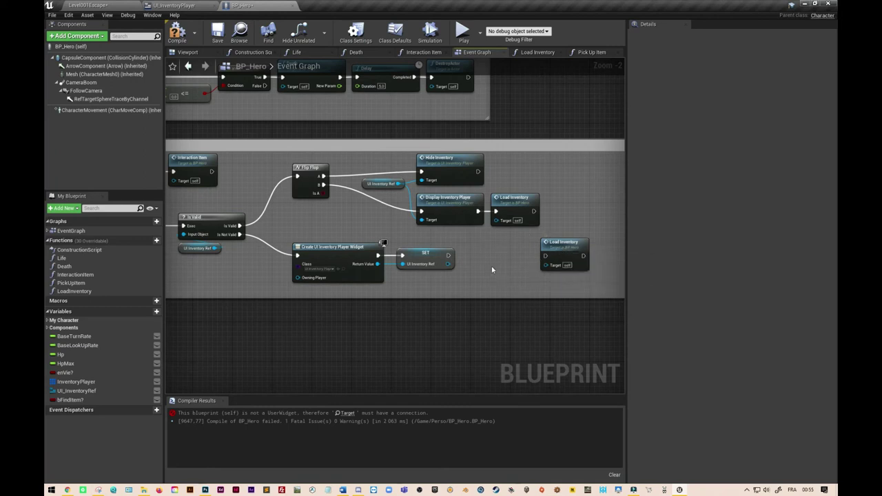
click(459, 200)
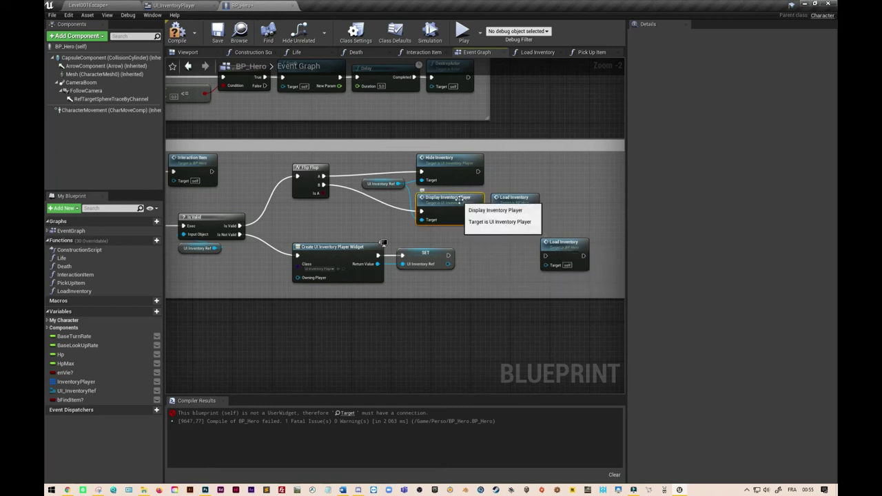
key(ctrl+c)
key(ctrl+v)
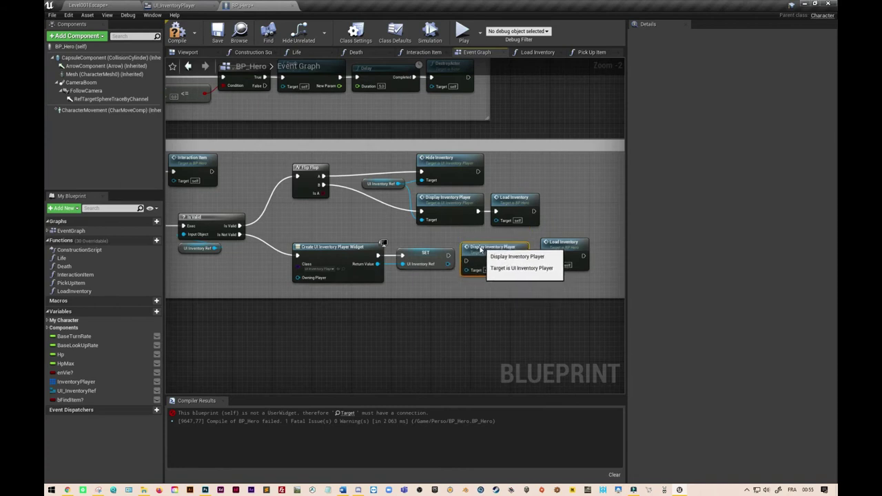
drag(448, 255, 468, 260)
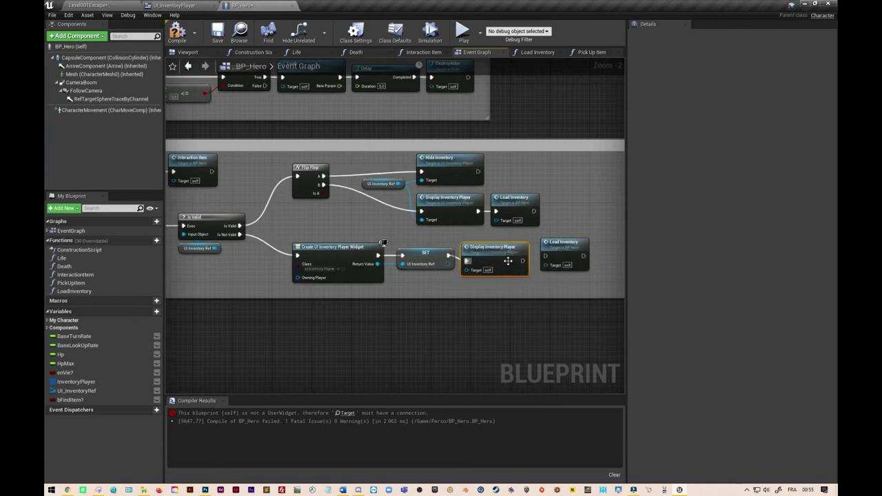
drag(523, 260, 545, 256)
drag(450, 264, 466, 269)
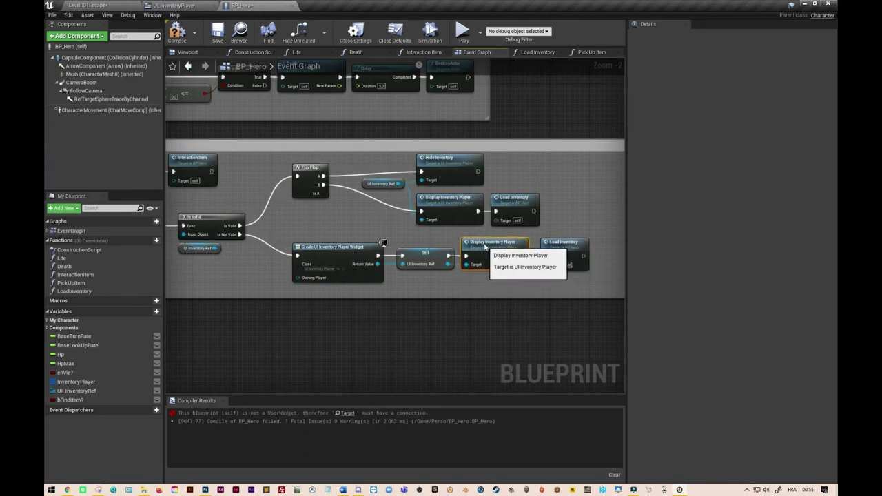
drag(483, 256, 483, 252)
Recompile BP_Hero cleanly and switch to the UI_InventoryPlayer widget blueprint
click(560, 246)
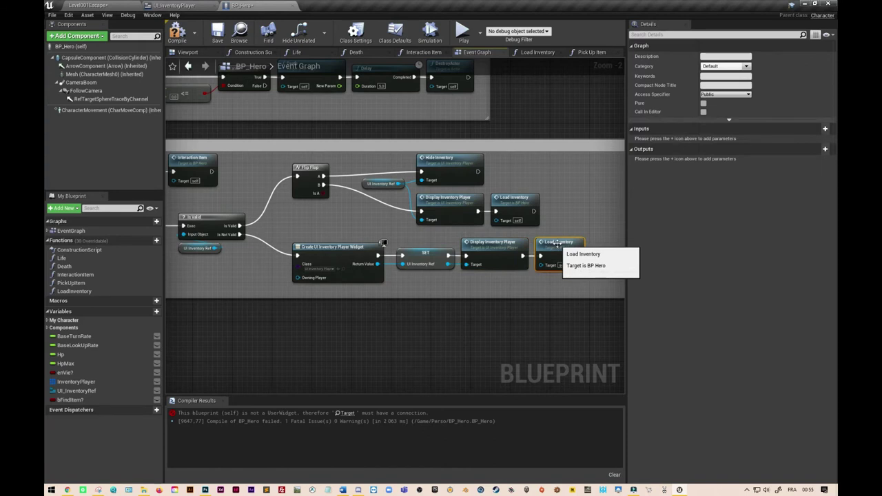
key(F7)
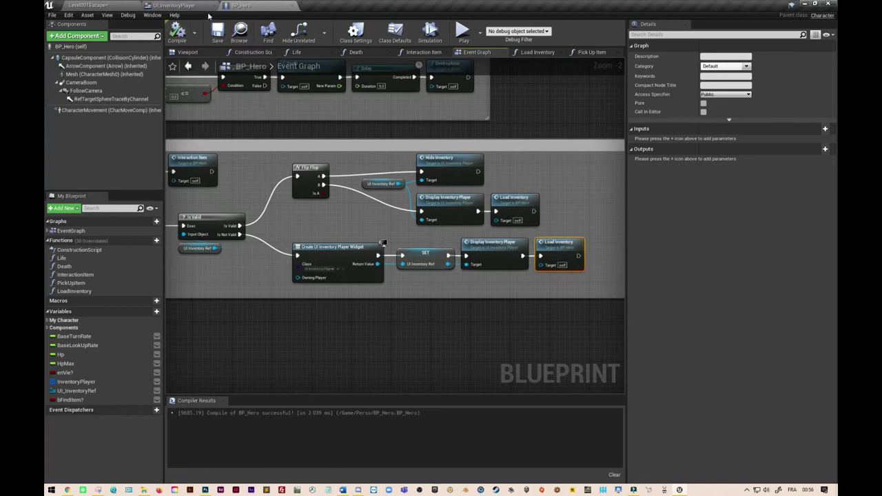
click(174, 6)
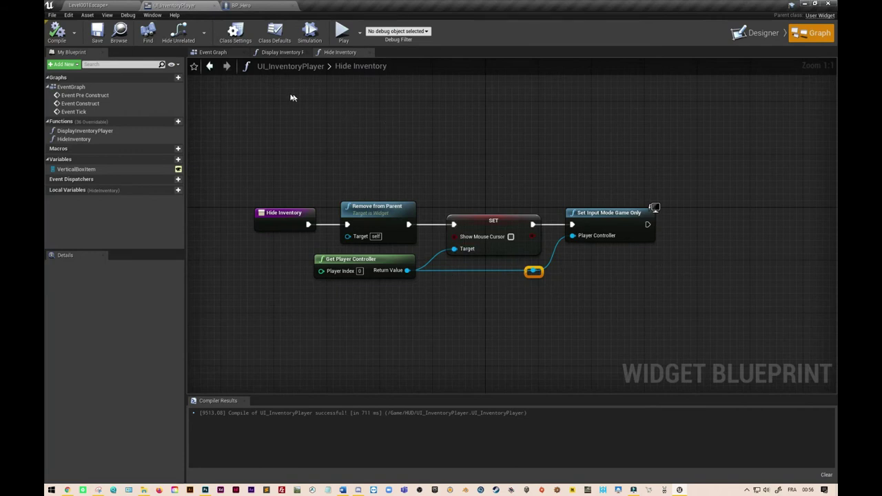
Turn on Stop Action in UI_InventoryPlayer's Class Defaults and bring the Event Graph's event nodes into view
click(222, 54)
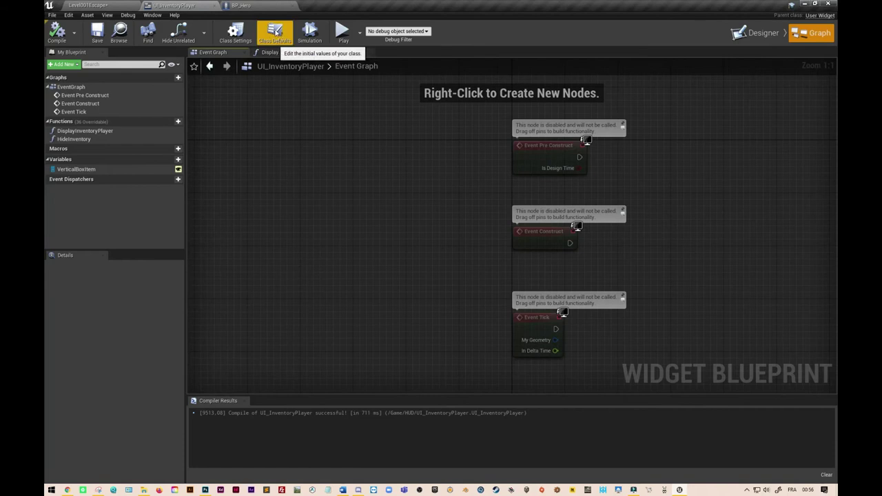
click(276, 35)
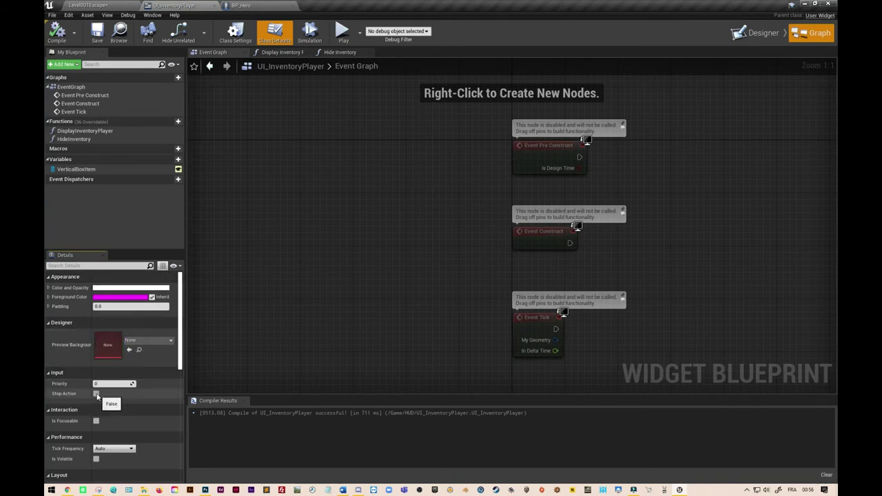
click(96, 393)
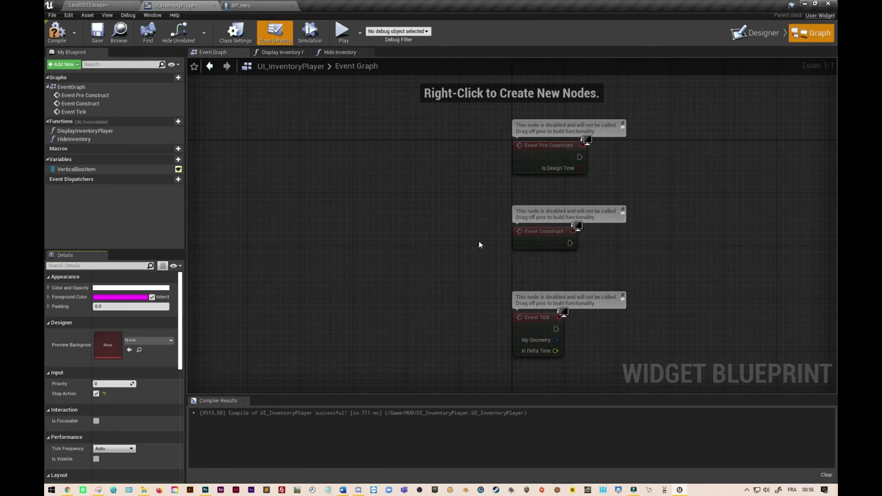
right_drag(674, 263, 440, 267)
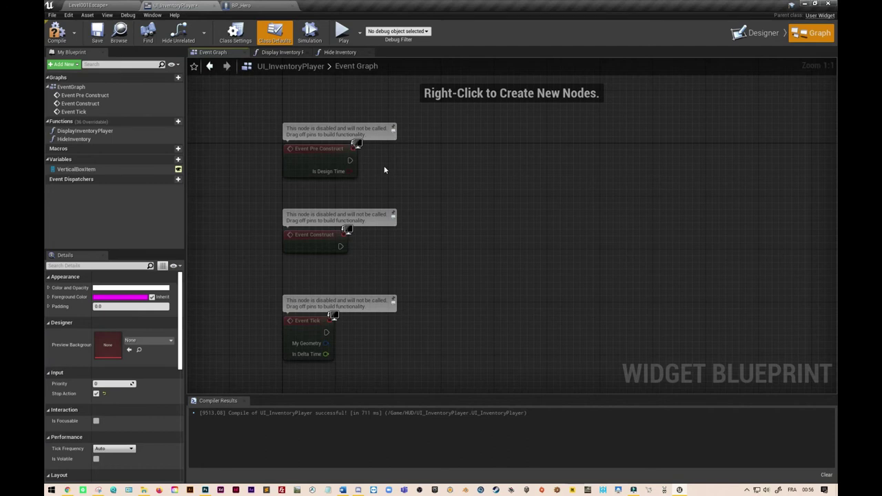
Rearrange Event Tick and Event Pre Construct, then add a Listen for Input Action node after Event Pre Construct
drag(301, 332, 302, 286)
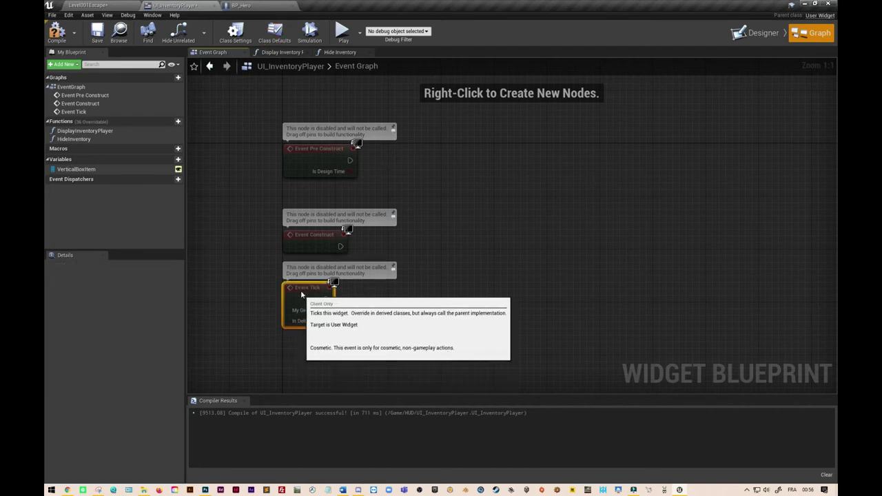
right_drag(431, 190, 390, 236)
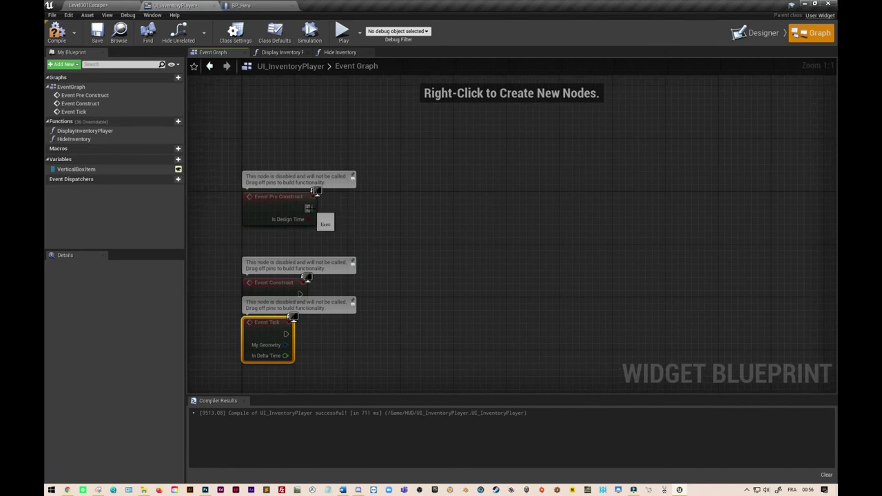
mouse_move(289, 198)
mouse_down()
mouse_move(287, 145)
mouse_move(377, 155)
mouse_up()
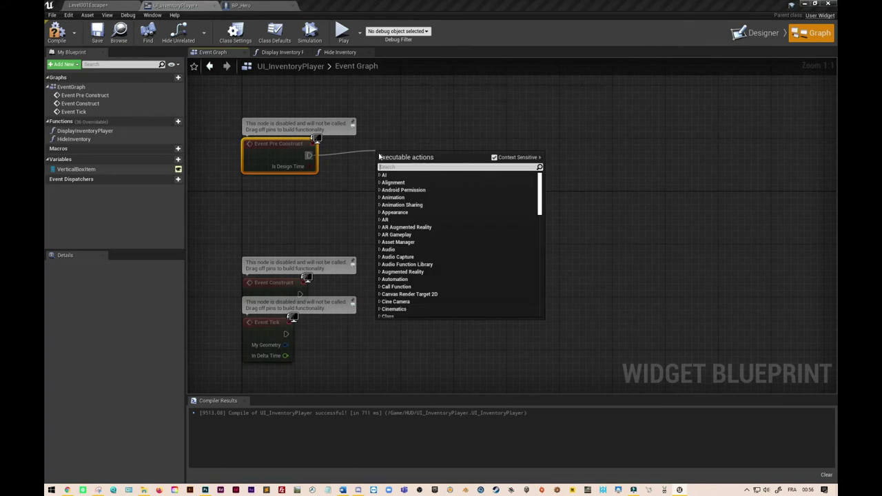
text(listen for inpu)
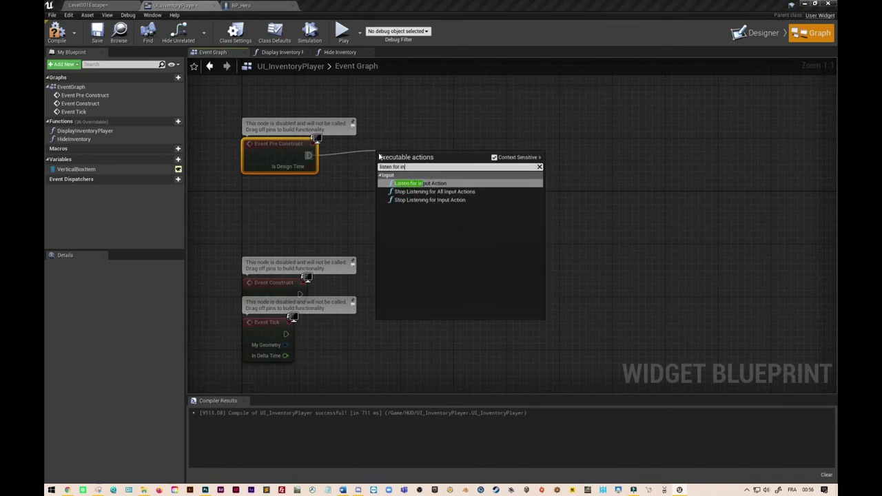
click(442, 183)
mouse_move(423, 164)
mouse_down()
mouse_move(410, 143)
mouse_move(444, 143)
mouse_up()
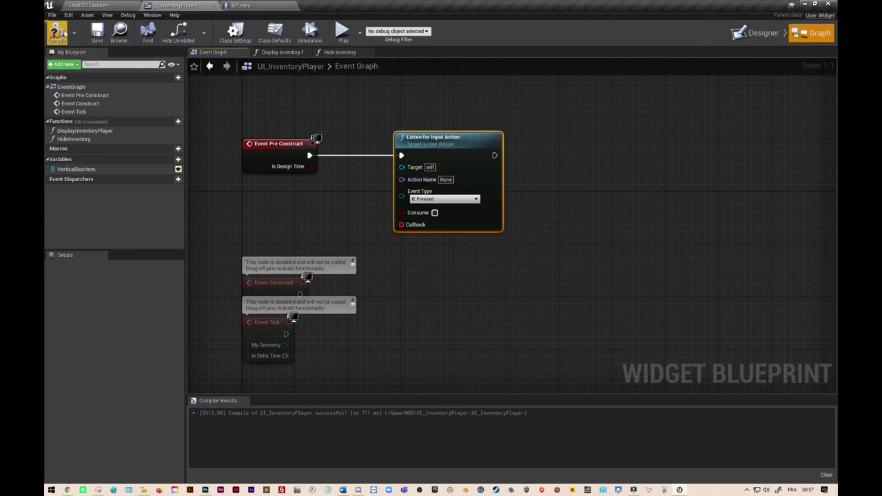
Compile the widget and check the OpenInventory action mapping in Project Settings > Input
click(59, 31)
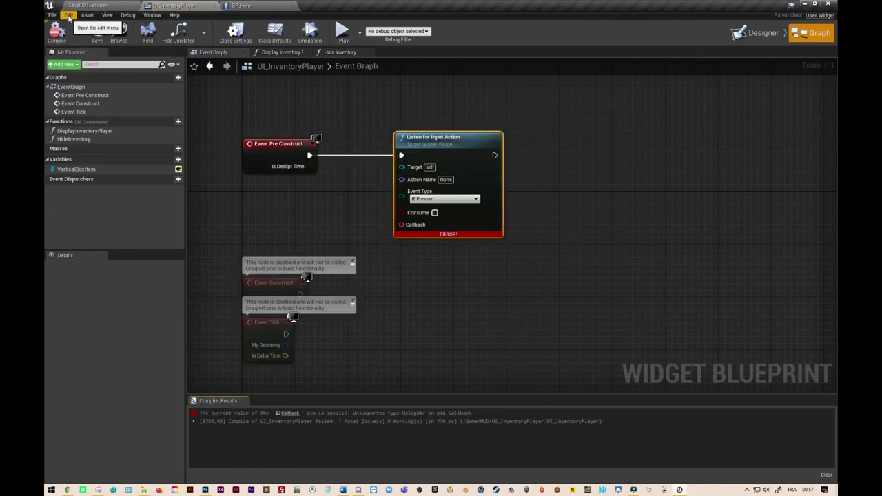
click(69, 16)
click(91, 117)
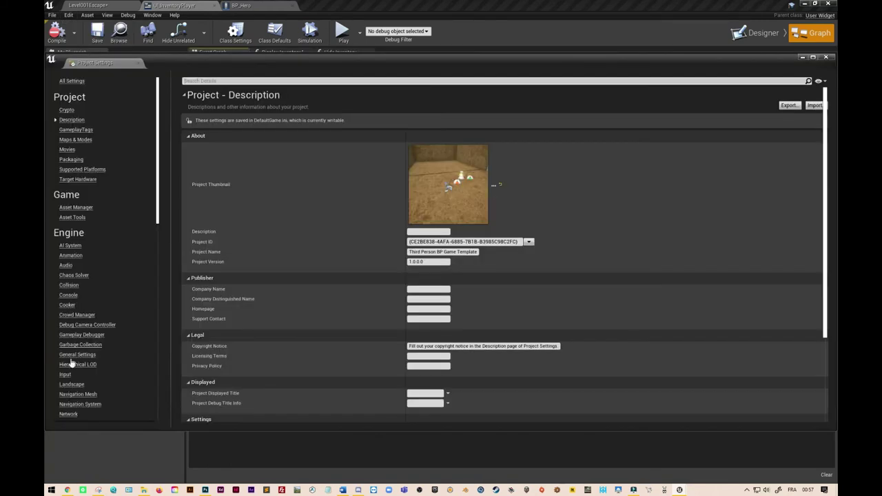
click(67, 377)
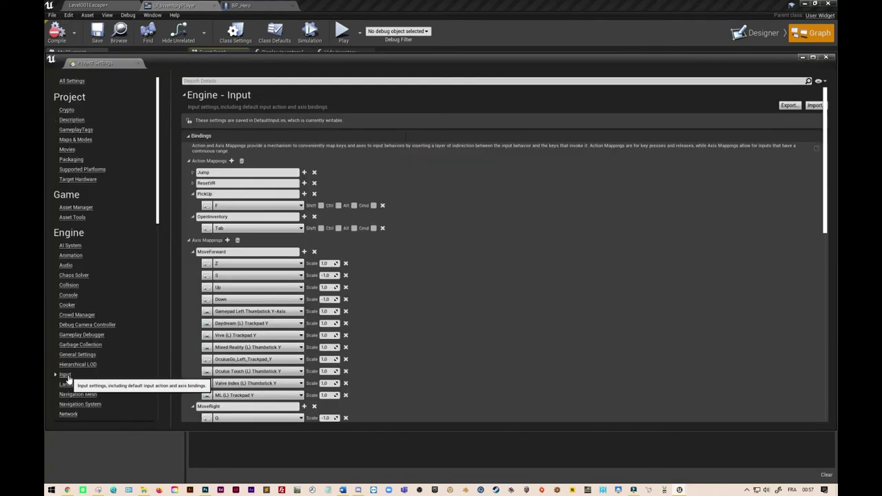
click(234, 216)
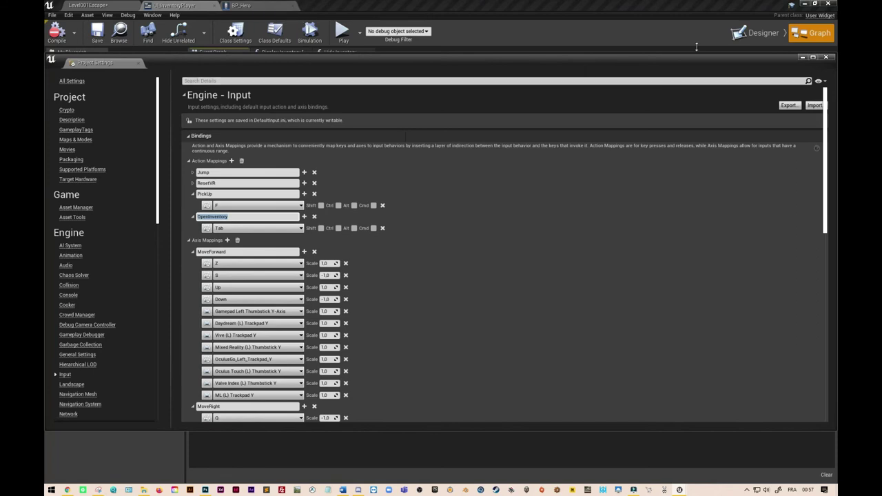
click(803, 57)
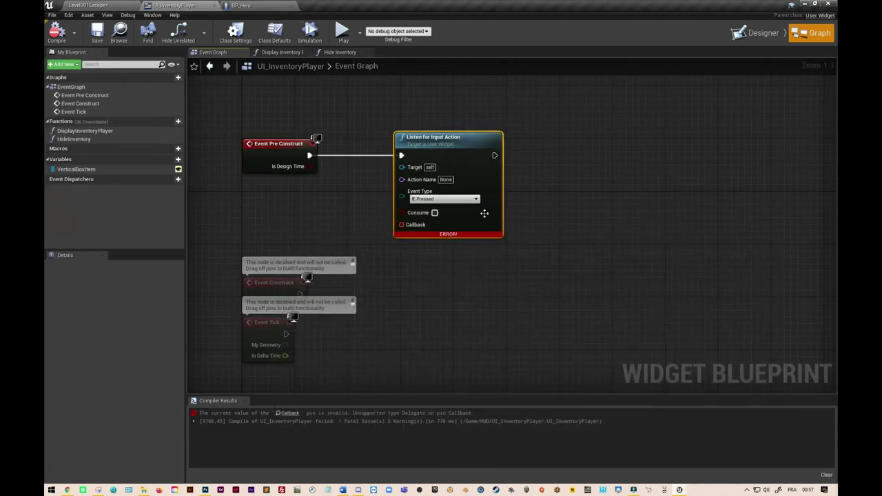
Set the Action Name to OpenInventory and delete the disabled Event Construct and Event Tick nodes
click(447, 180)
click(444, 189)
drag(213, 273, 312, 344)
key(Delete)
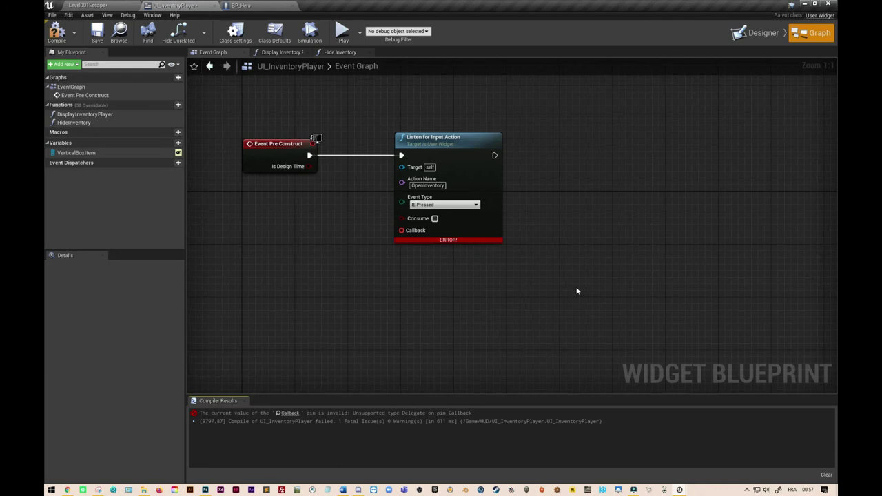
Add a Custom Event node wired to Listen for Input Action's Callback pin
right_click(318, 268)
text(custom ev)
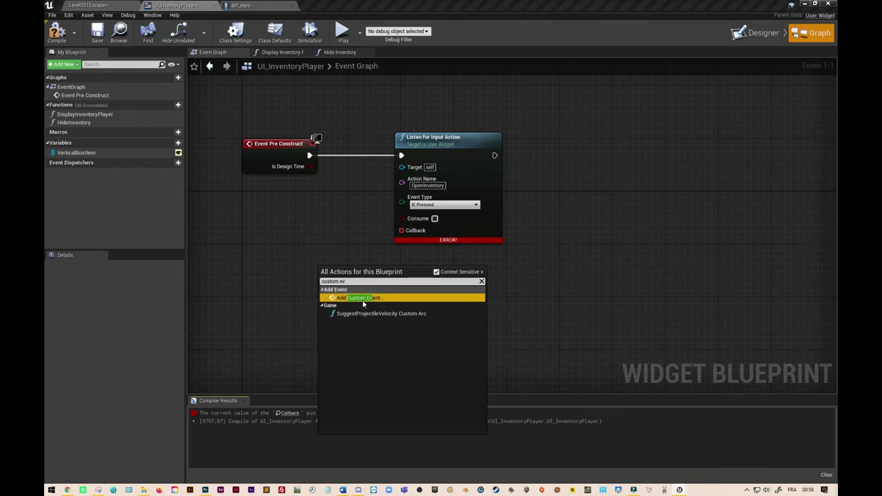
click(364, 298)
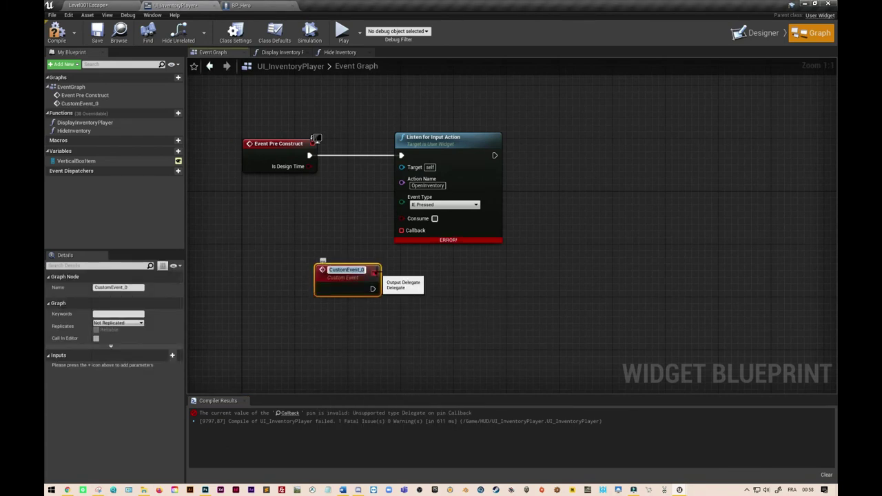
drag(375, 273, 401, 232)
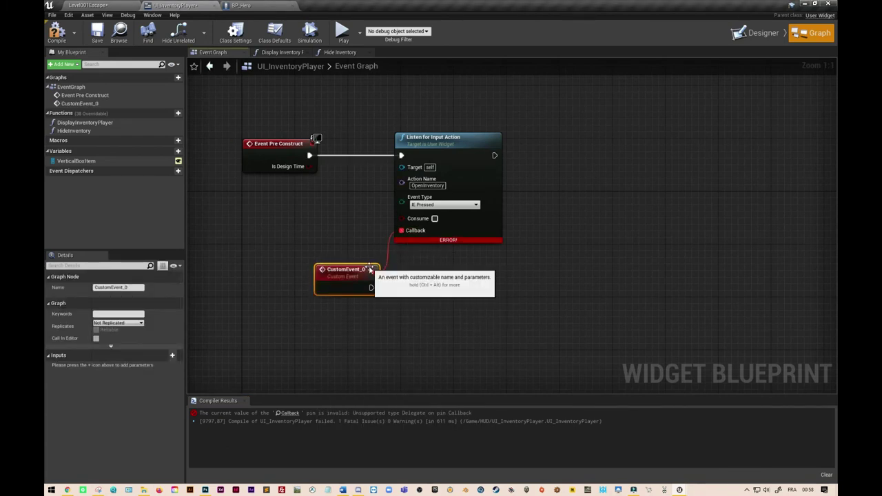
drag(356, 278, 343, 279)
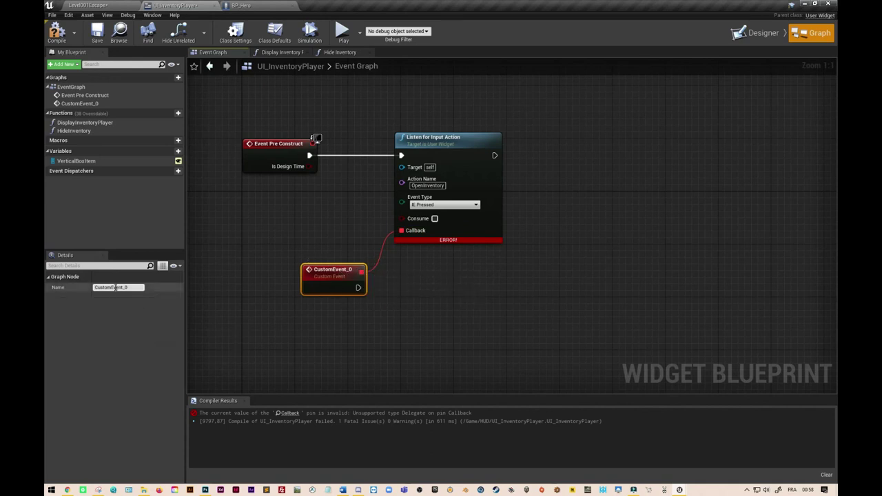
Rename the custom event to HideUIInventory
drag(135, 288, 92, 288)
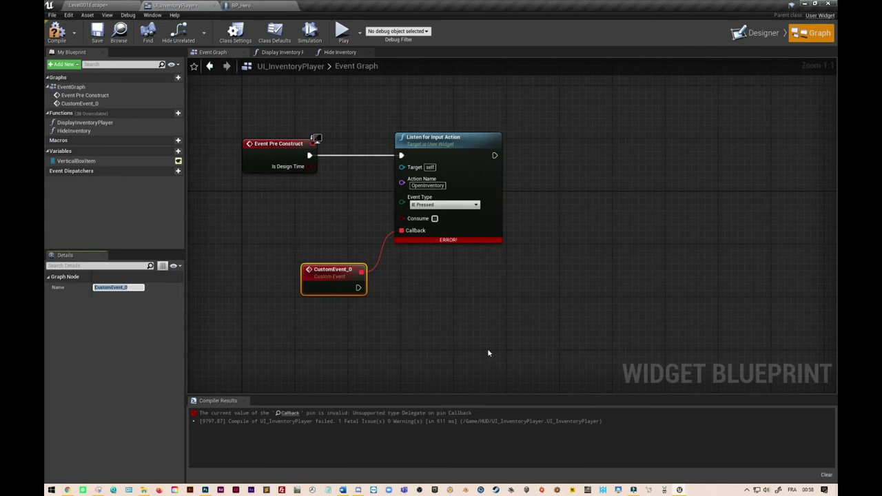
text(HideUIInventory)
key(Return)
click(433, 336)
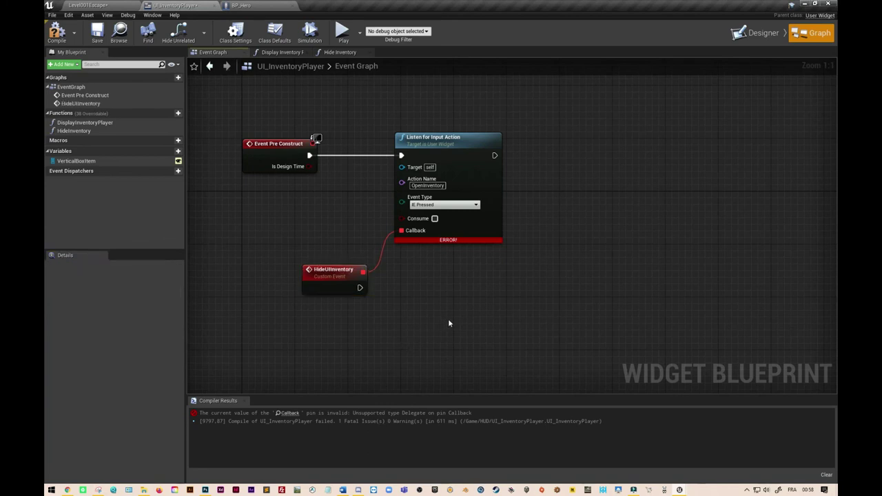
Make HideUIInventory call Hide Inventory
drag(360, 288, 394, 289)
text(hide)
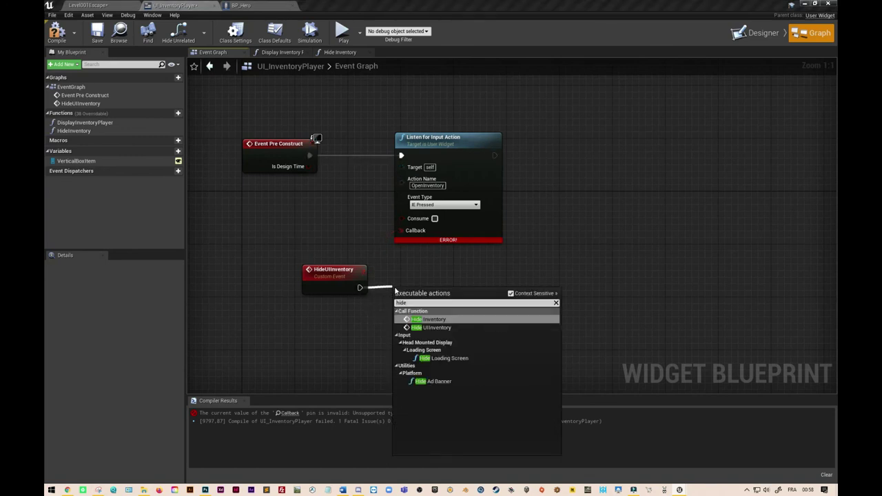
click(456, 320)
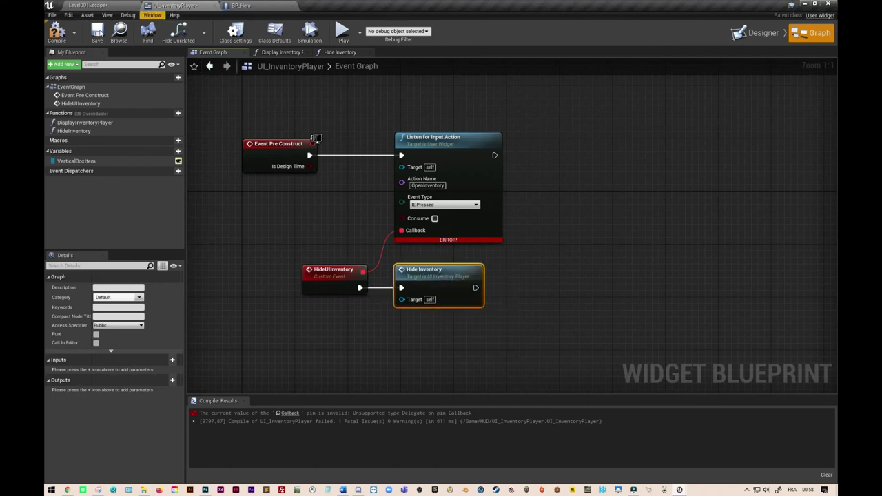
Compile and save UI_InventoryPlayer, then return to BP_Hero
click(55, 38)
click(97, 33)
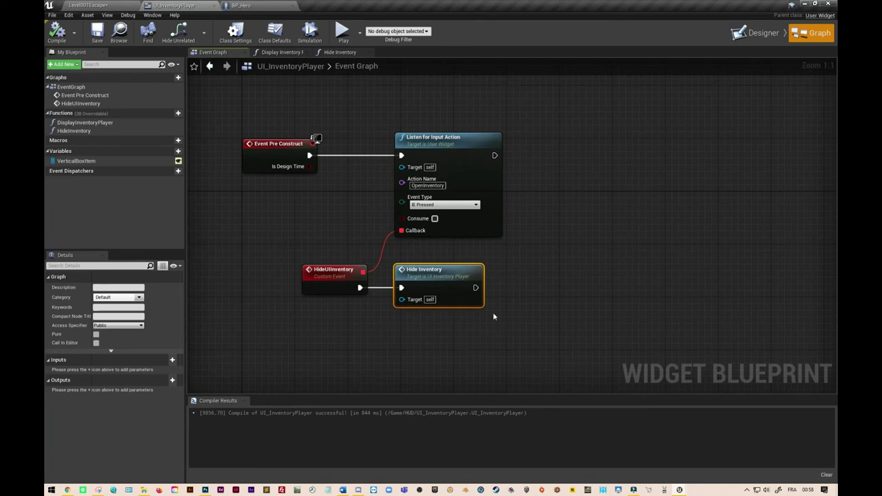
click(243, 6)
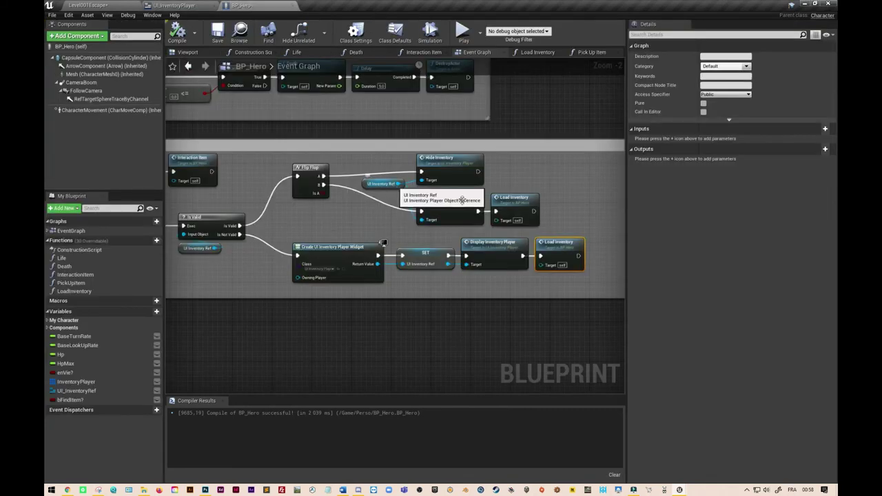
Look over BP_Hero's inventory logic and the Play > Advanced Settings preferences
right_drag(307, 132, 354, 157)
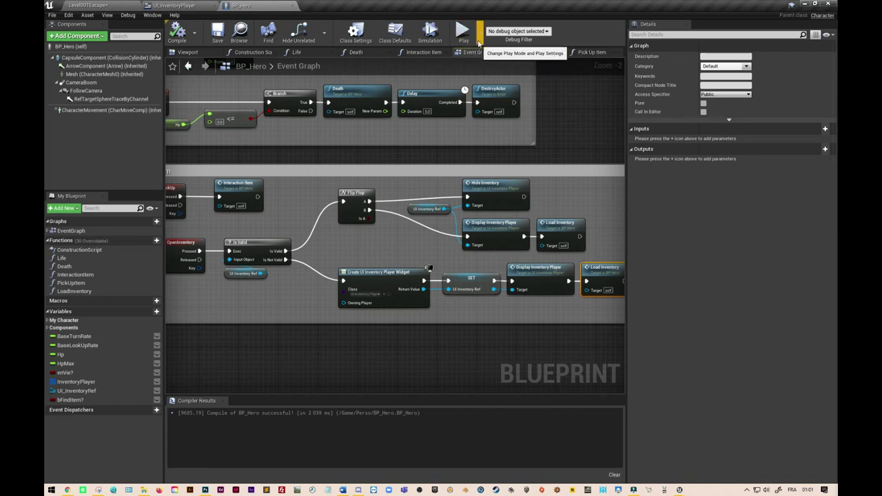
click(479, 42)
click(495, 198)
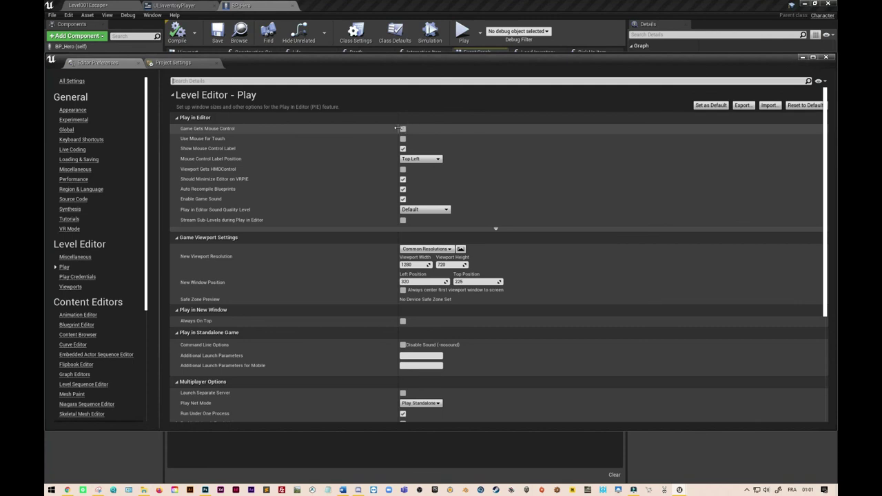
click(803, 57)
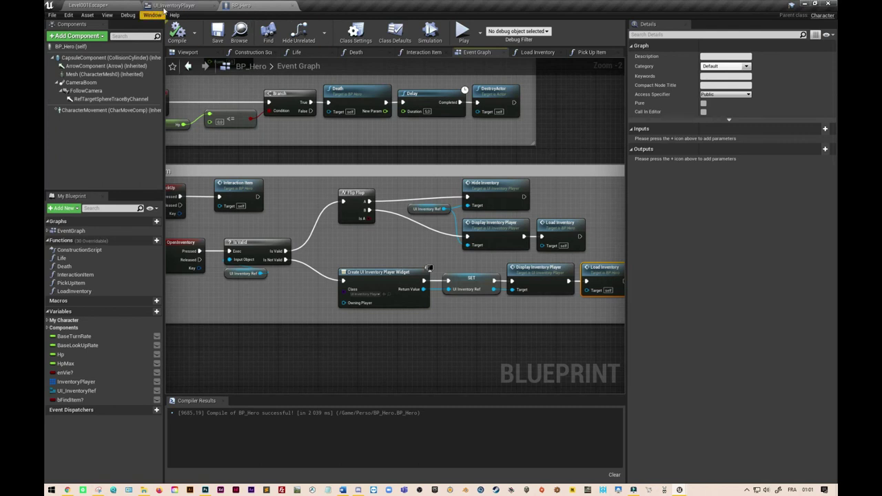
Go back to UI_InventoryPlayer and view its Hide Inventory function graph
click(176, 6)
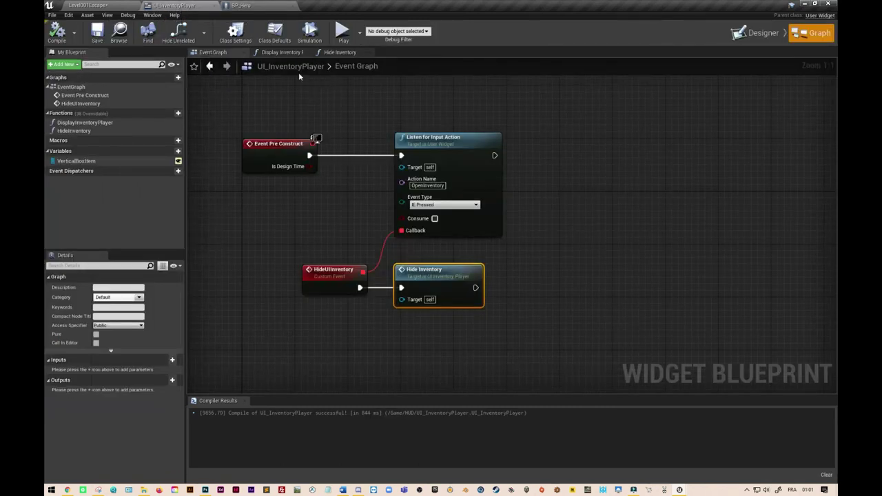
click(337, 53)
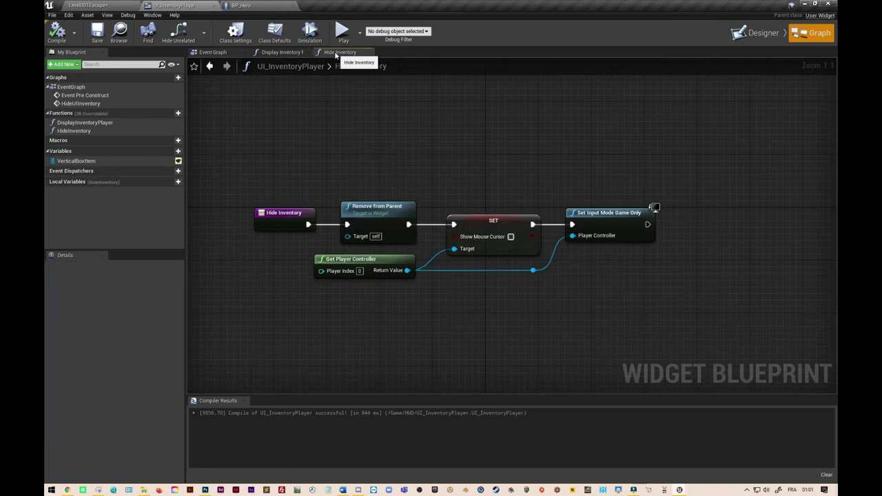
right_drag(512, 172, 501, 144)
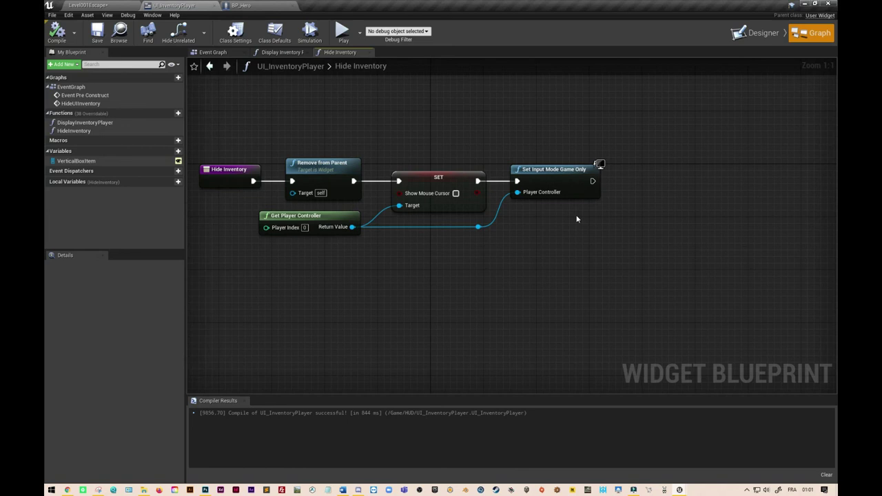
Compile the UI_InventoryPlayer blueprint, save the Level001Escape level, and start a Play-in-editor session
click(57, 32)
click(98, 7)
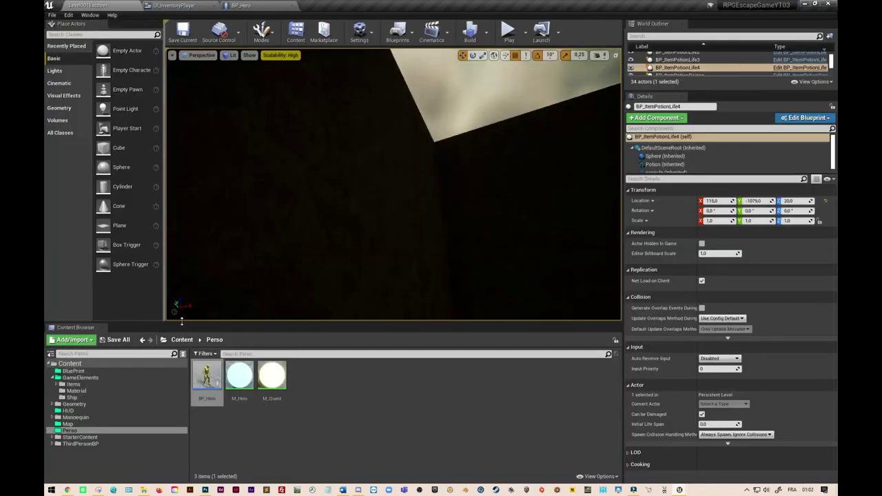
click(124, 340)
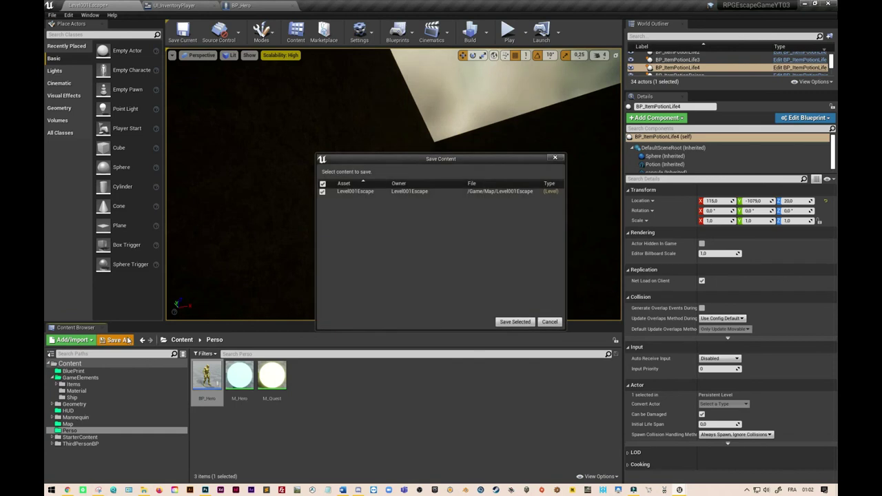
click(515, 322)
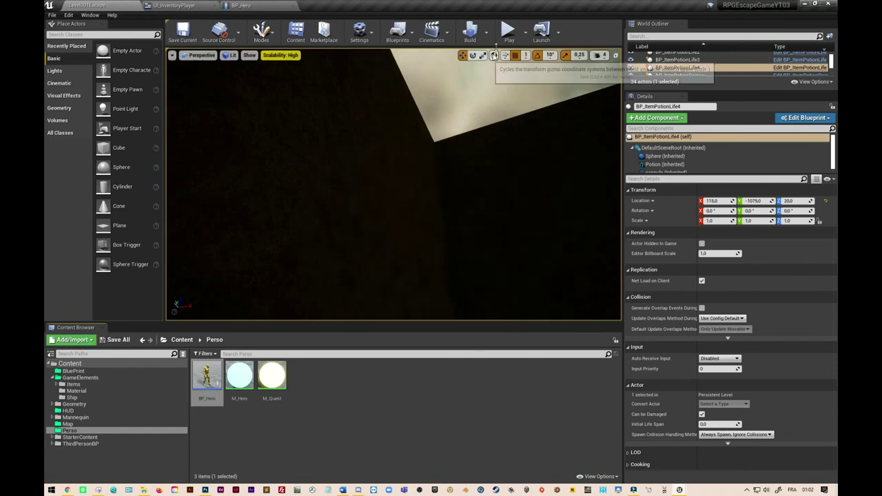
click(508, 31)
Take control of the hero and open the inventory with I, showing quest item (1) and life potion (3)
click(500, 133)
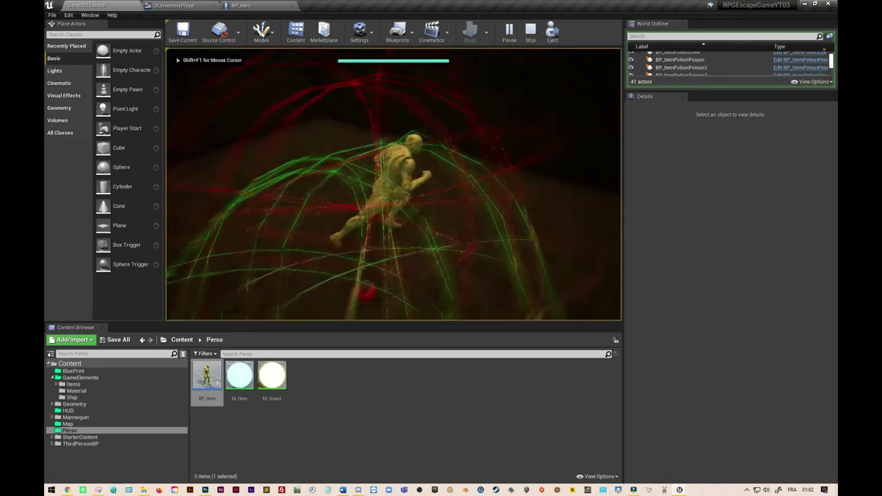
key(i)
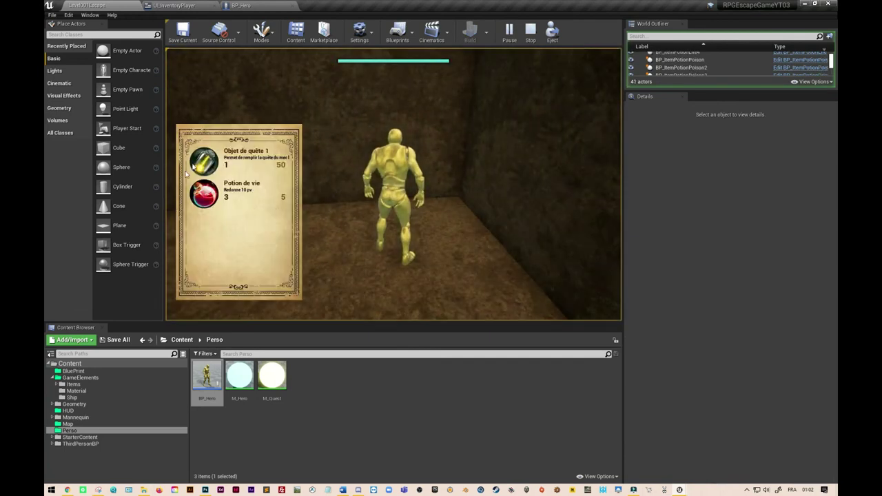